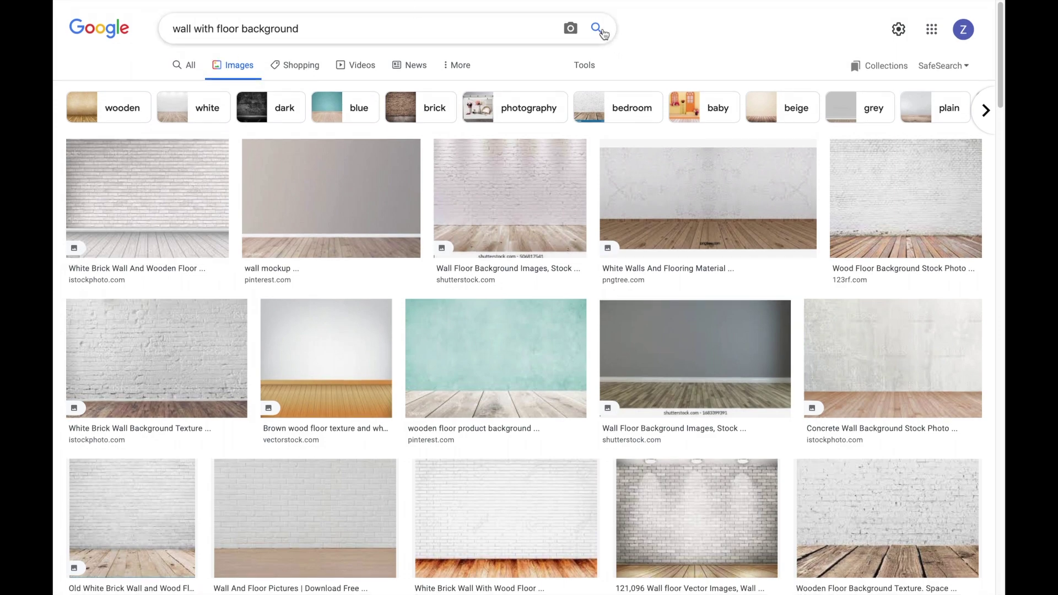
# - Copy the 800 × 651 Dreamstime photo of a teal wall with a wooden floor
pyautogui.click(597, 29)
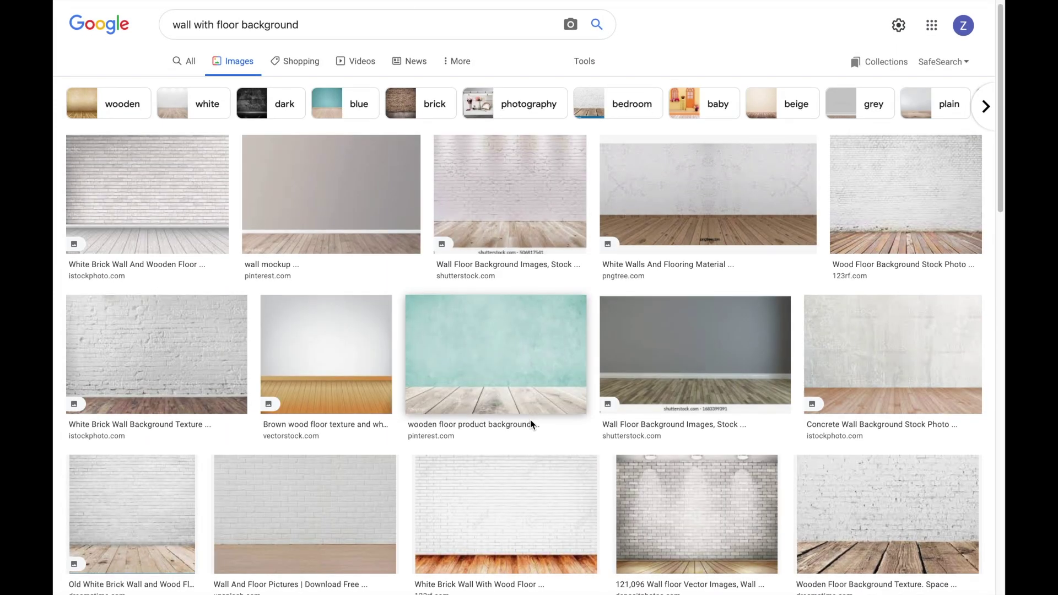
pyautogui.scroll(-5, 533, 425)
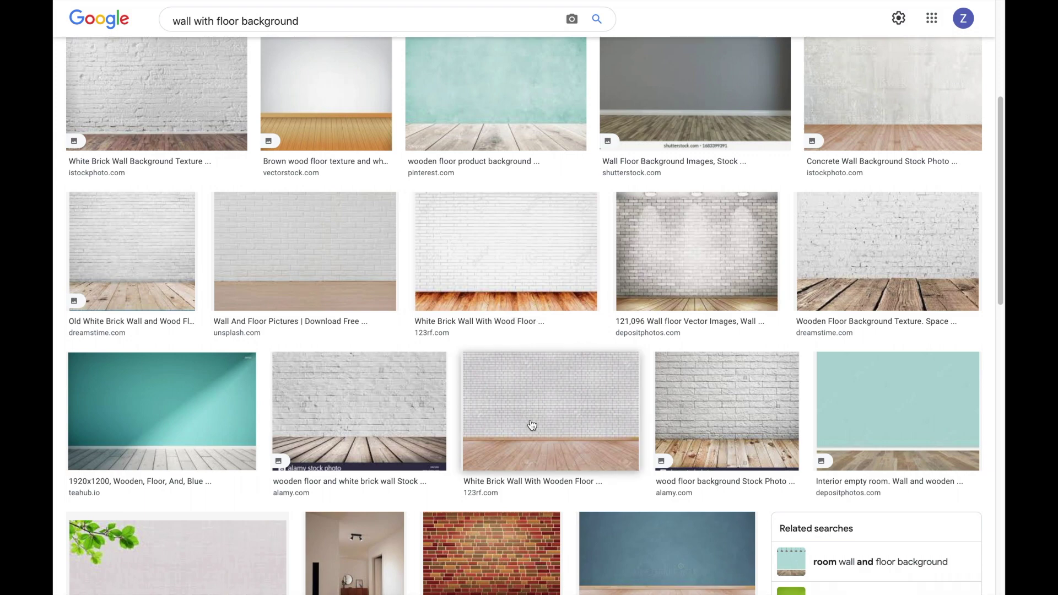
pyautogui.scroll(-4, 533, 424)
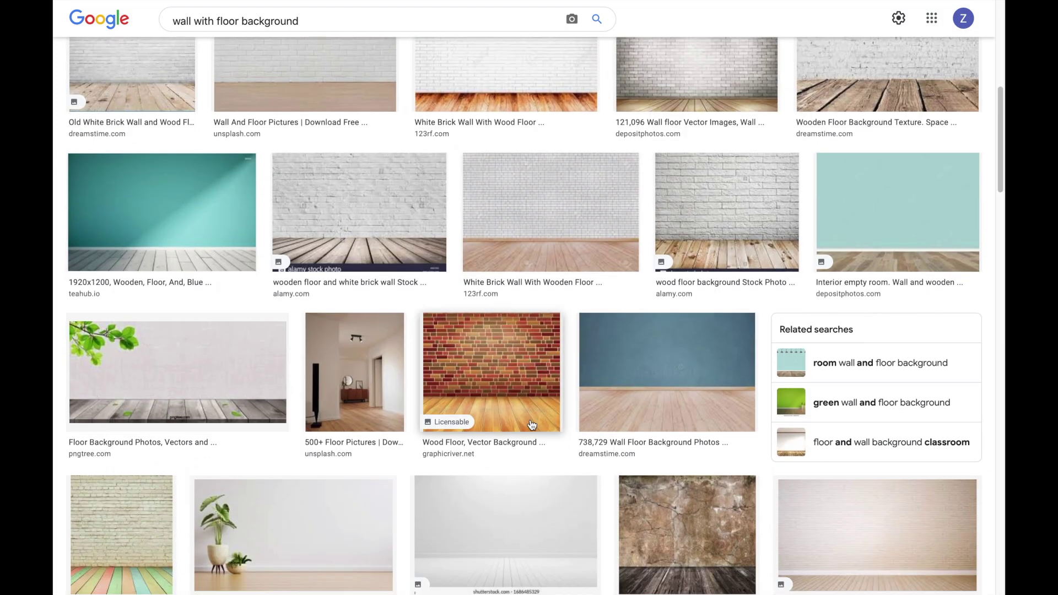
pyautogui.click(664, 422)
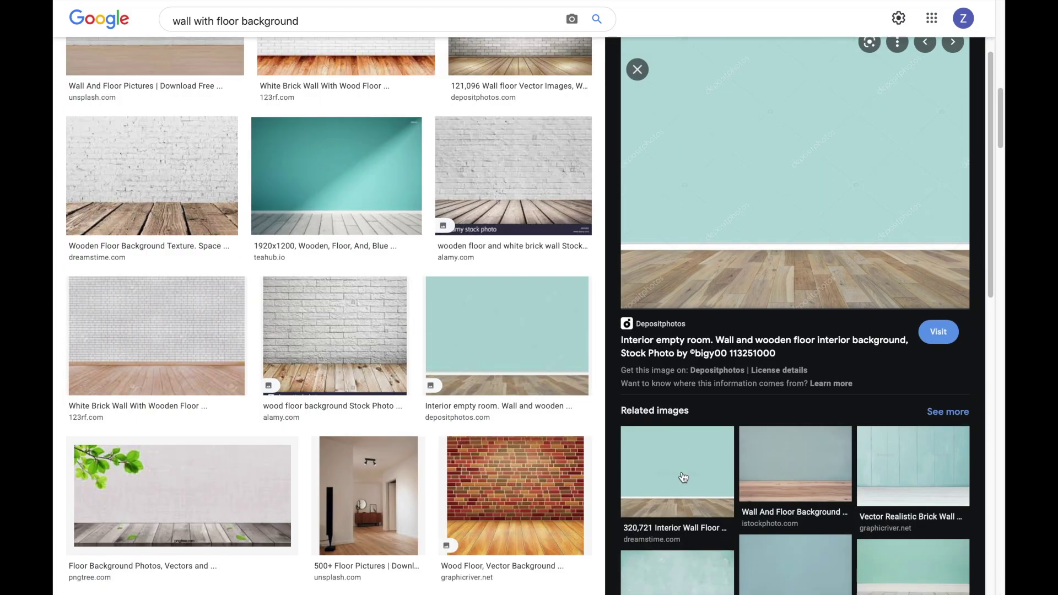
pyautogui.click(683, 478)
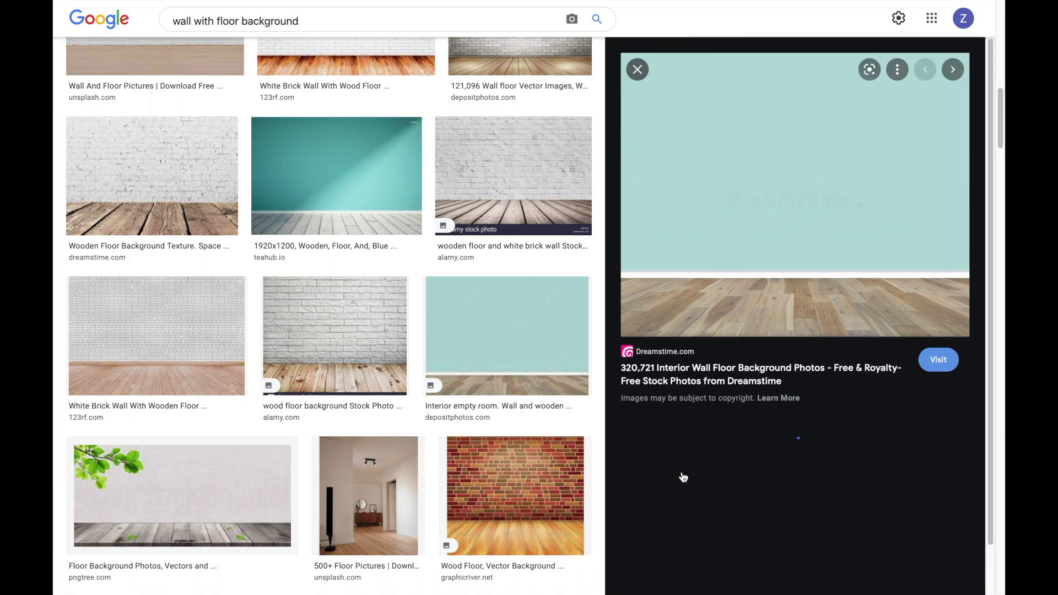
pyautogui.rightClick(758, 92)
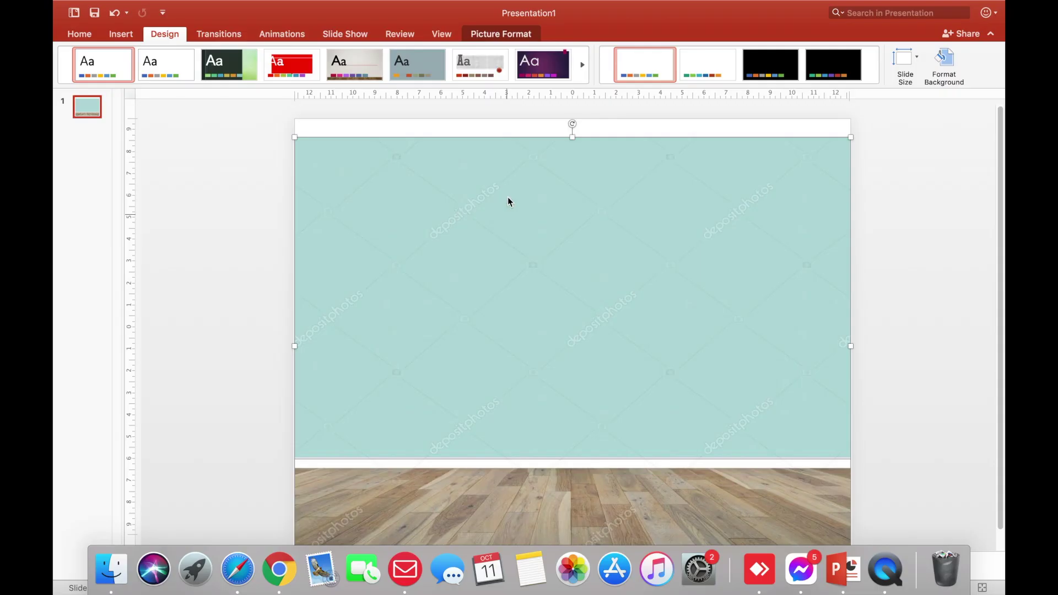
# - Replace the wrong paste with the teal-wall photo and stretch it to about 25.4 × 19.11 cm
pyautogui.press('Delete')
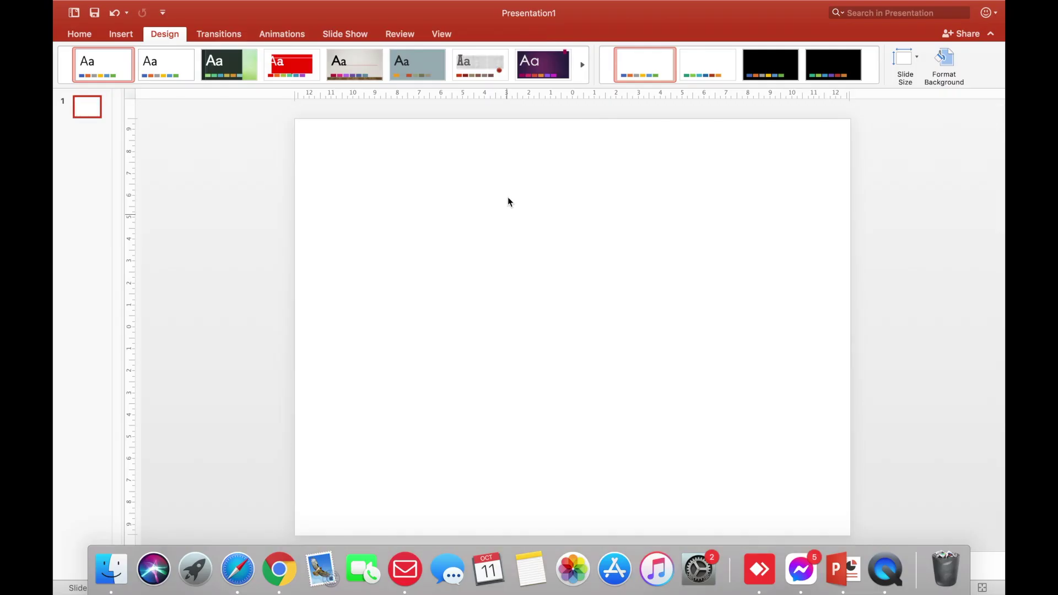
pyautogui.press('cmd+v')
pyautogui.moveTo(520, 274); pyautogui.dragTo(399, 199)
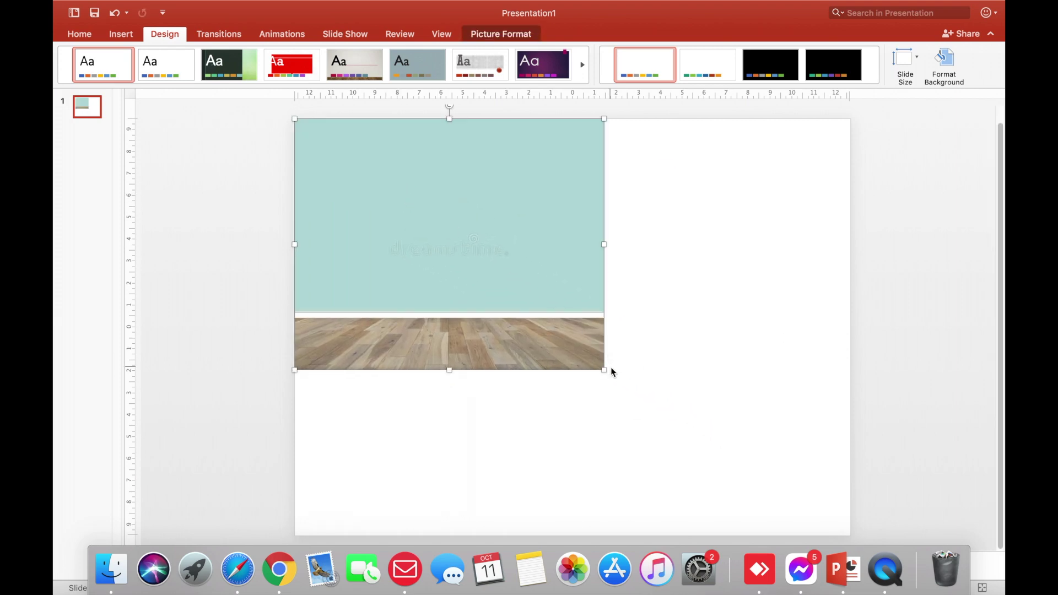
pyautogui.moveTo(605, 372); pyautogui.dragTo(809, 506)
pyautogui.moveTo(809, 328); pyautogui.dragTo(850, 332)
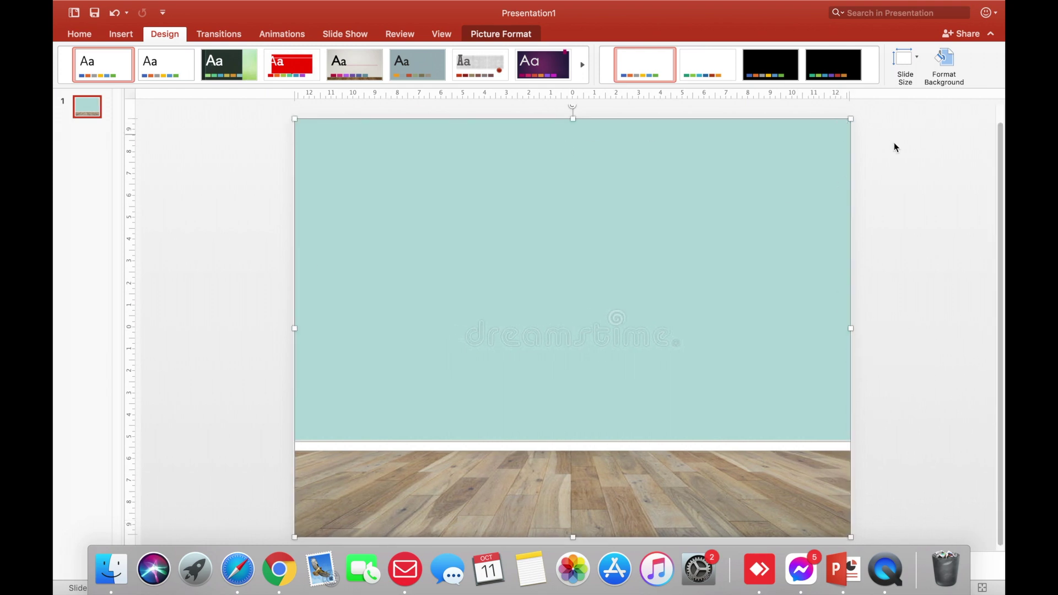
pyautogui.click(936, 165)
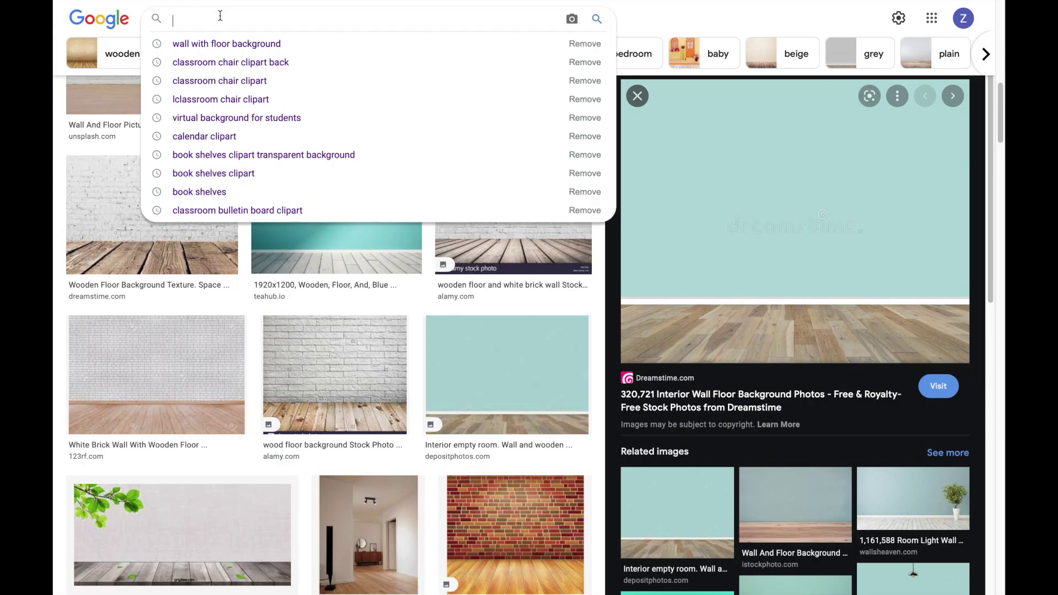
# - Search 'bulletin board for classroom clipart' and copy the plain wood-framed board image
pyautogui.write('bu')
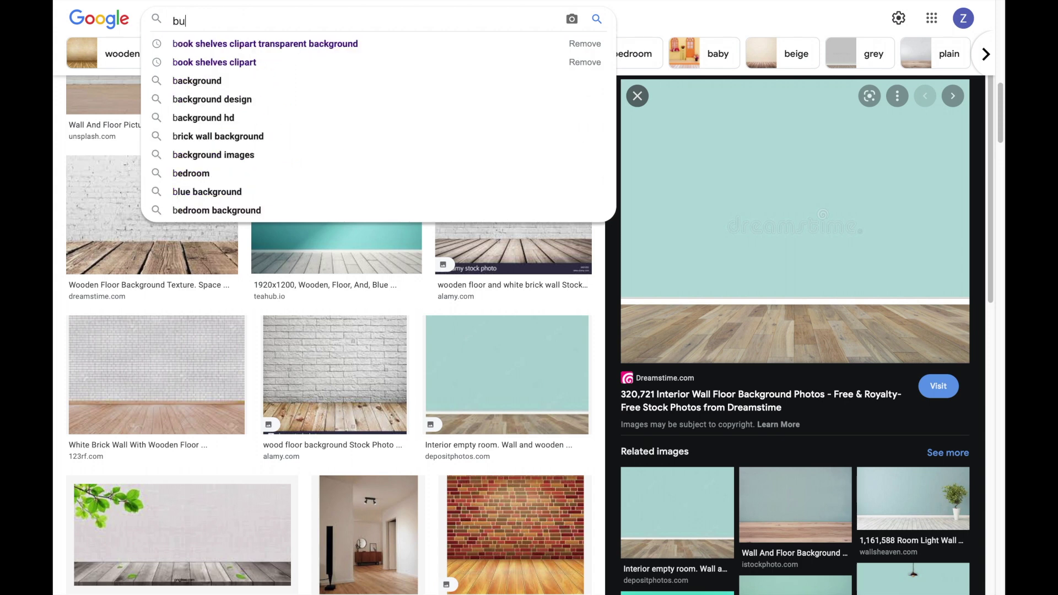
pyautogui.write('lletin ')
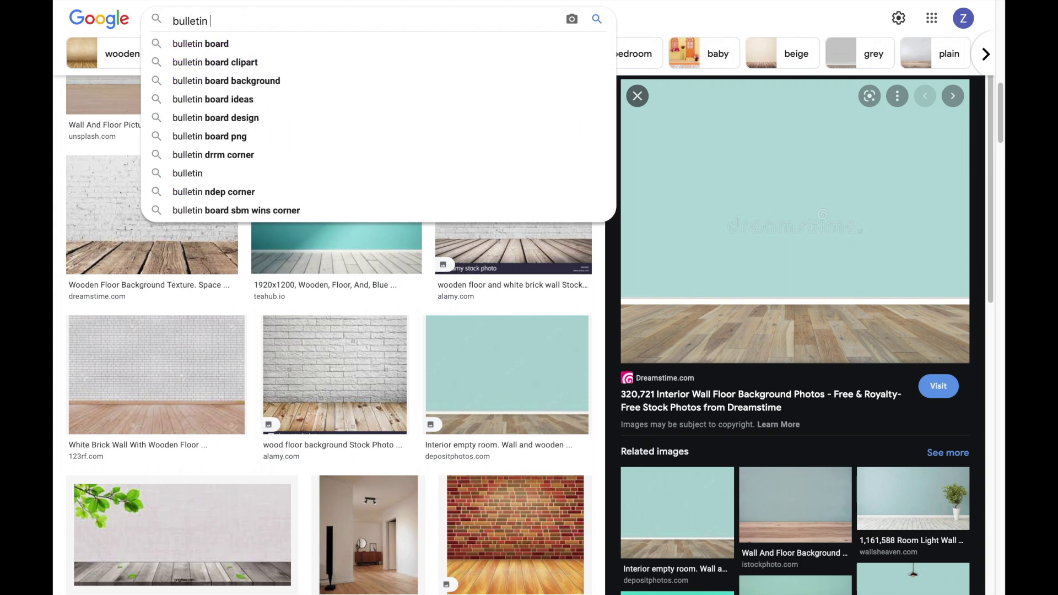
pyautogui.write('board for classroom')
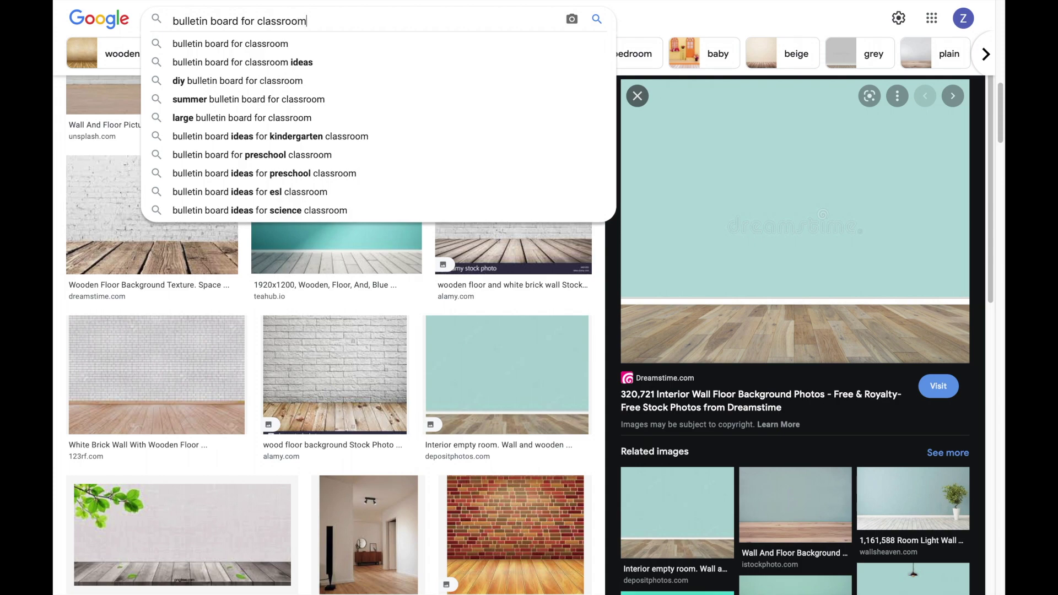
pyautogui.press('Return')
pyautogui.write('clipart')
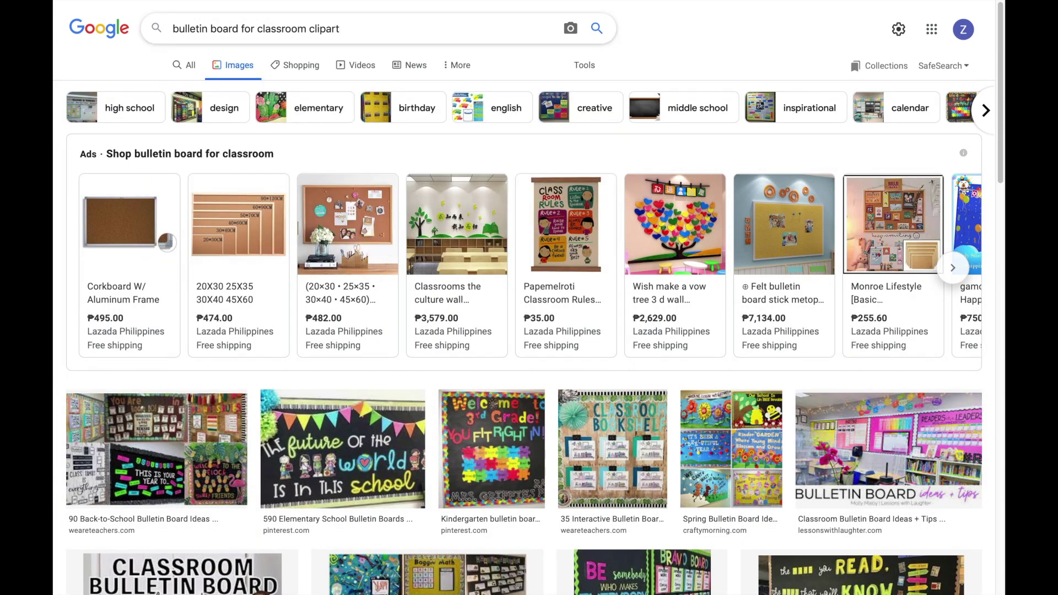
pyautogui.press('Return')
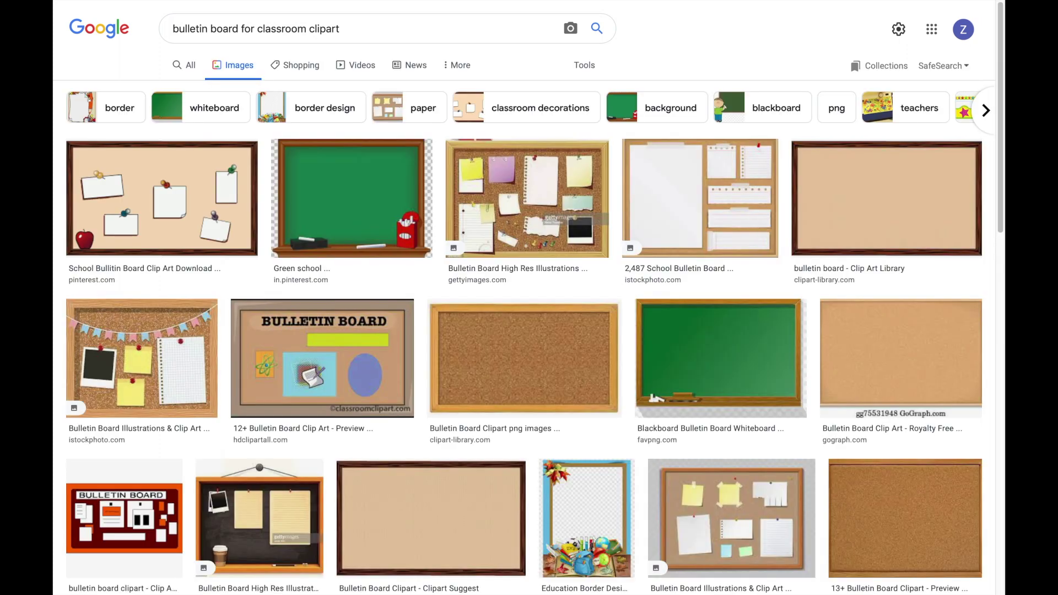
pyautogui.click(822, 219)
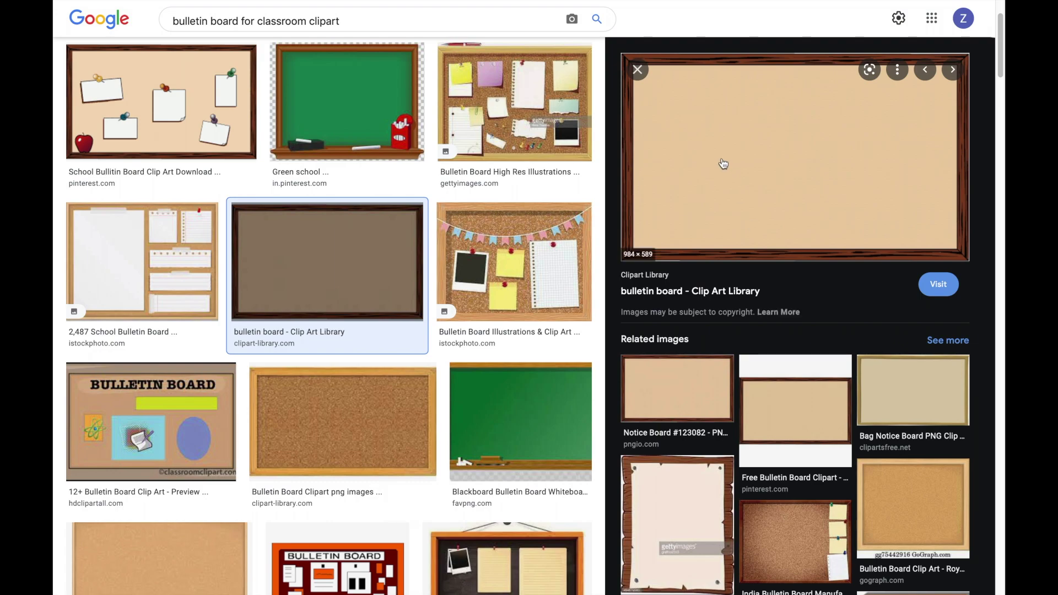
pyautogui.rightClick(724, 164)
pyautogui.click(758, 366)
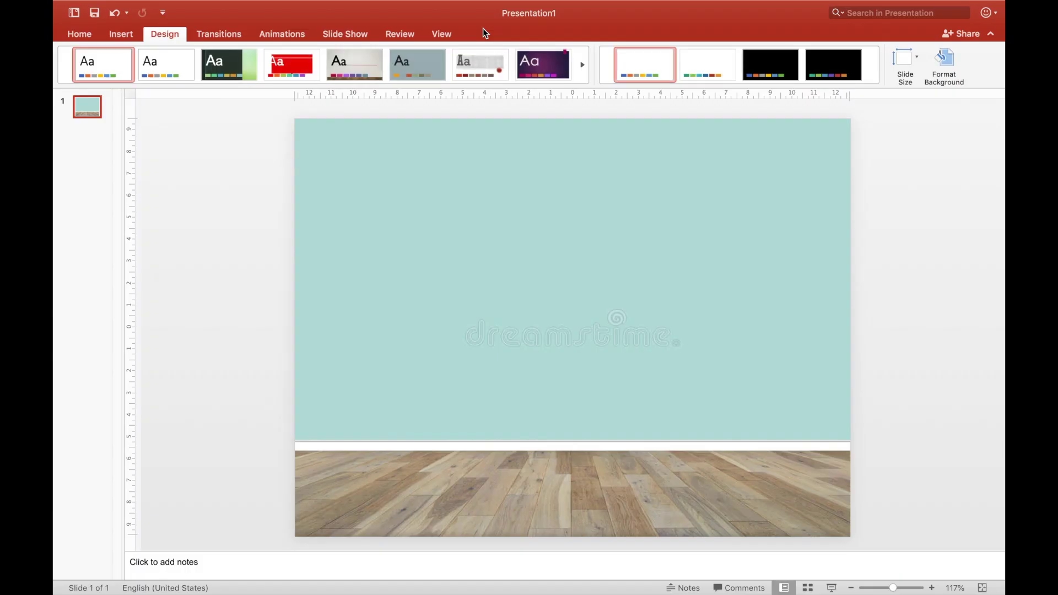
# - Paste the bulletin board, enlarge it, and centre it near the top of the teal wall
pyautogui.press('super+v')
pyautogui.moveTo(537, 326); pyautogui.dragTo(438, 207)
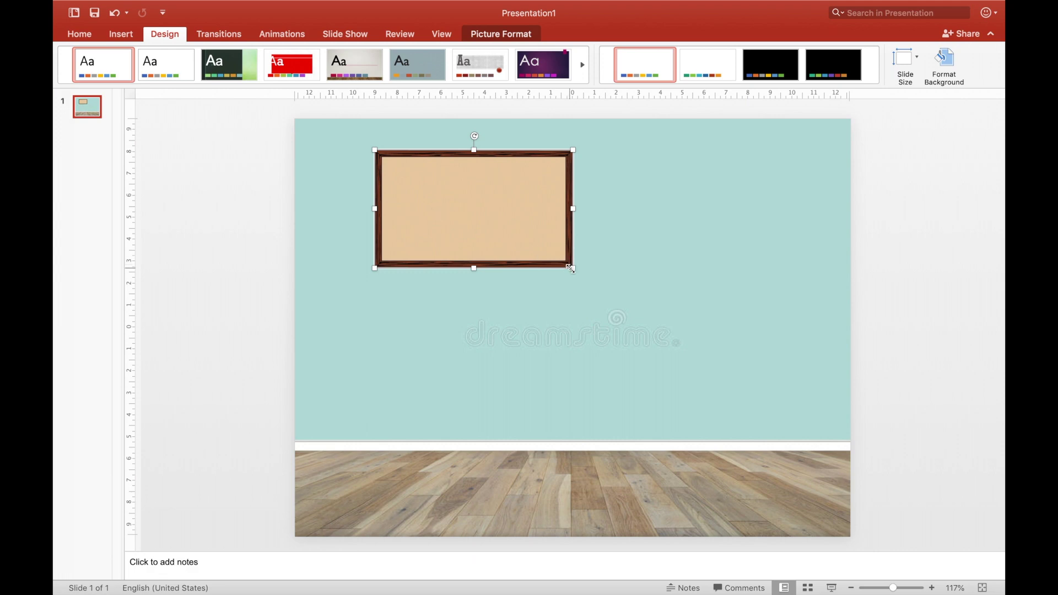
pyautogui.moveTo(574, 269); pyautogui.dragTo(670, 323)
pyautogui.moveTo(606, 276); pyautogui.dragTo(649, 258)
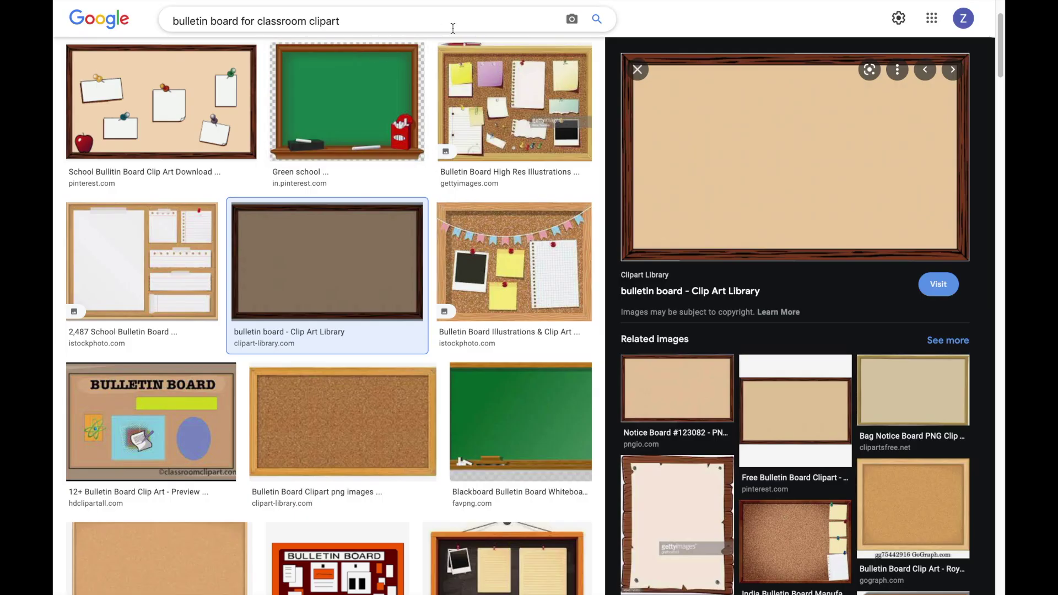
# - Search 'book shelves clipart transparent background' and copy the iStock empty wooden bookshelf image
pyautogui.click(444, 24)
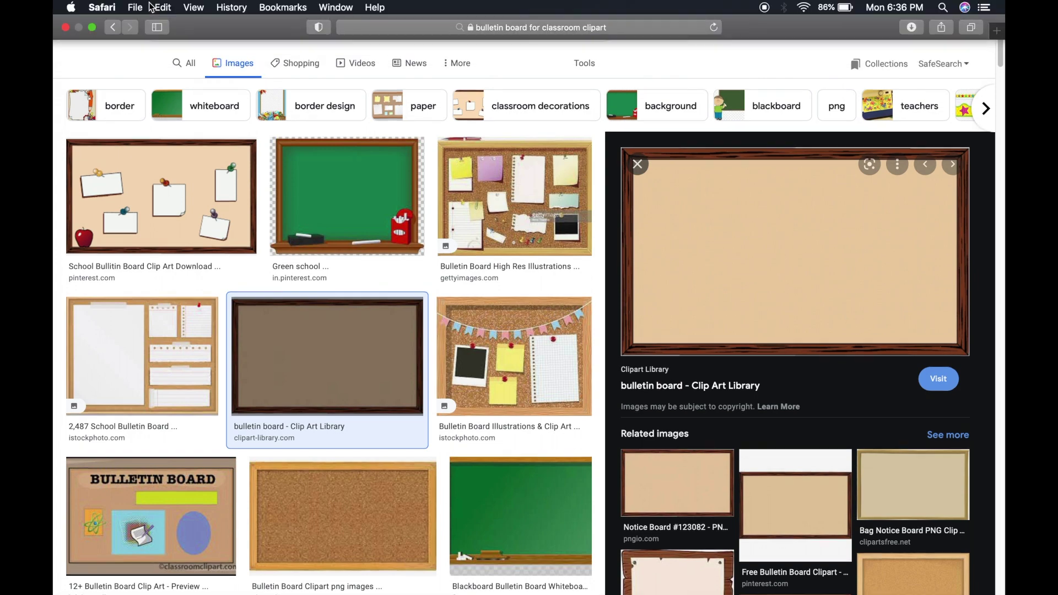
pyautogui.write('book')
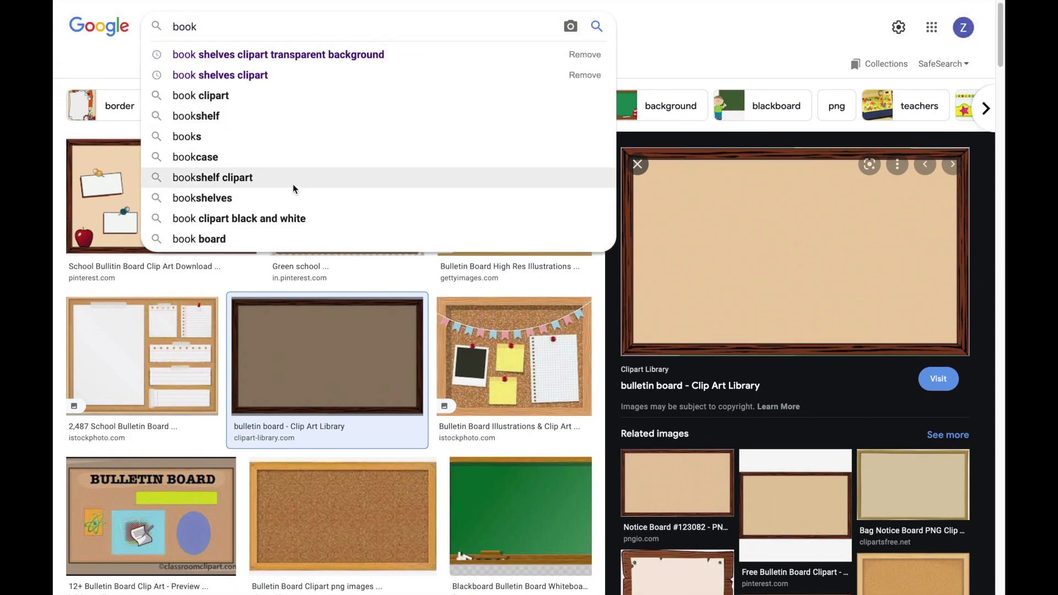
pyautogui.click(257, 56)
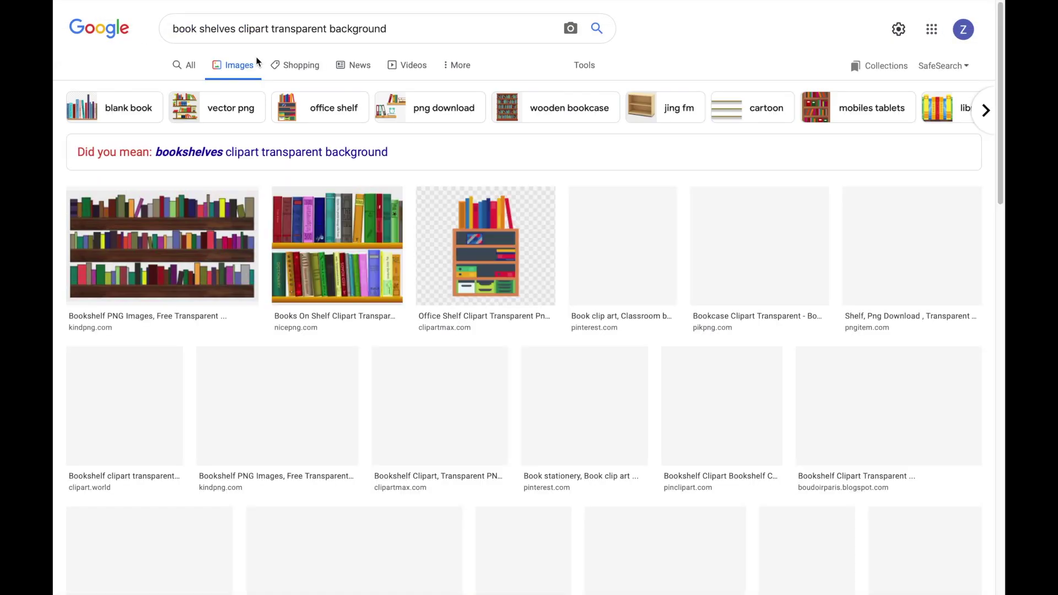
pyautogui.scroll(-6, 387, 267)
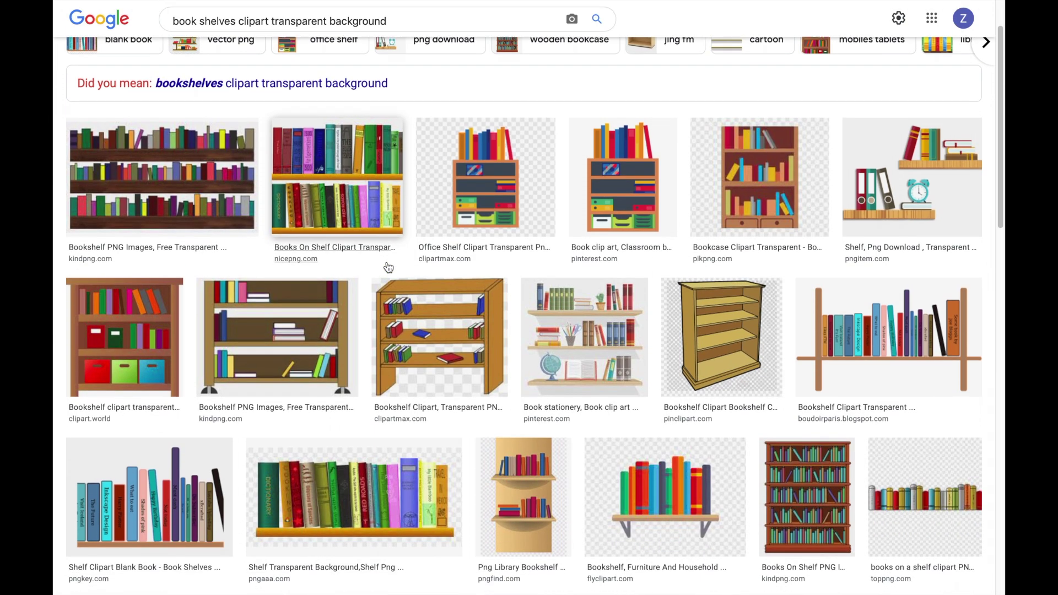
pyautogui.scroll(-9, 357, 386)
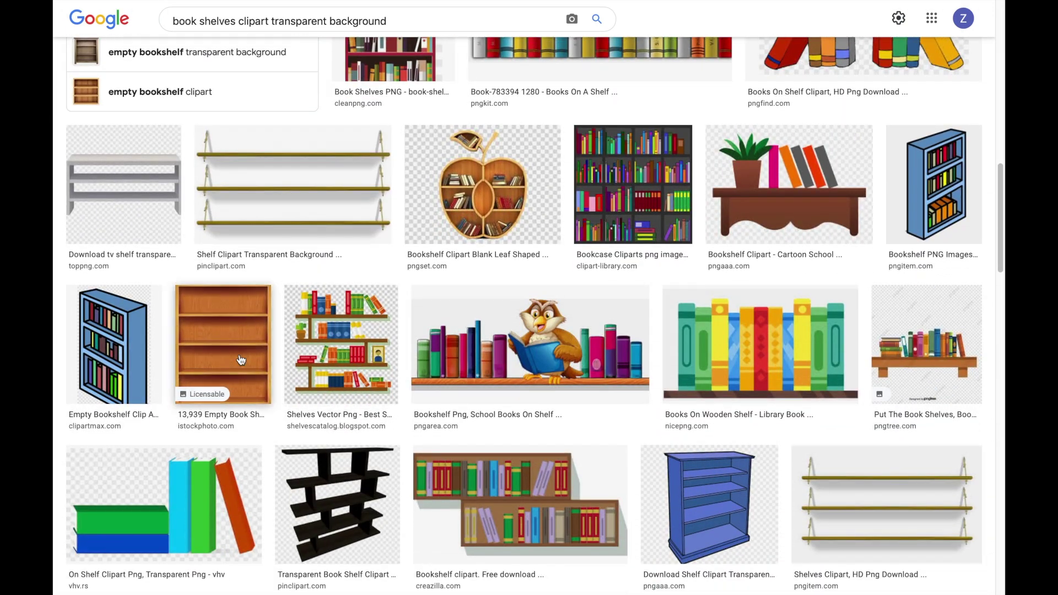
pyautogui.click(226, 358)
pyautogui.rightClick(713, 230)
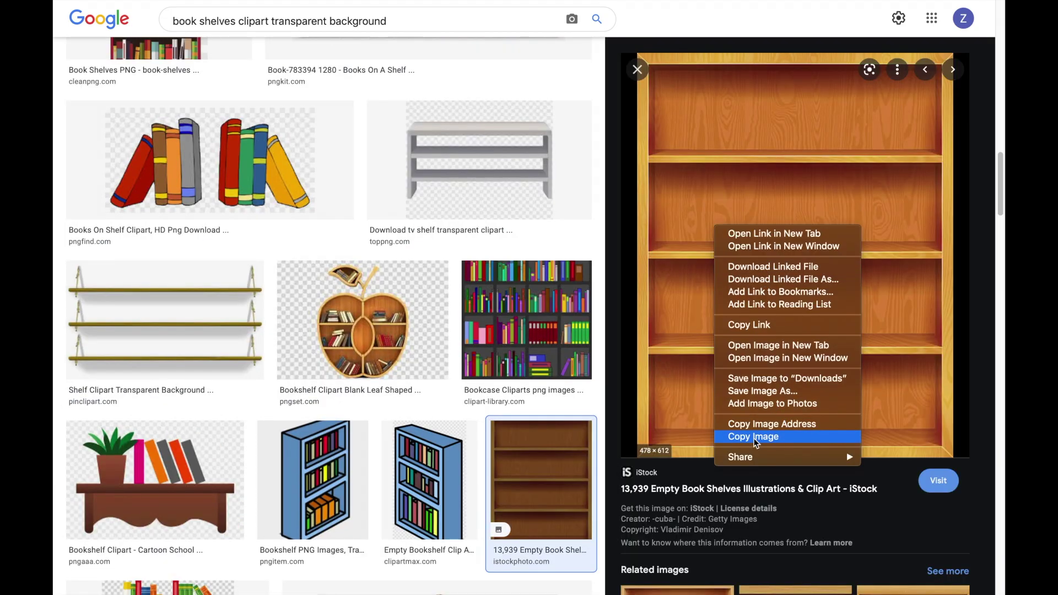
pyautogui.click(754, 437)
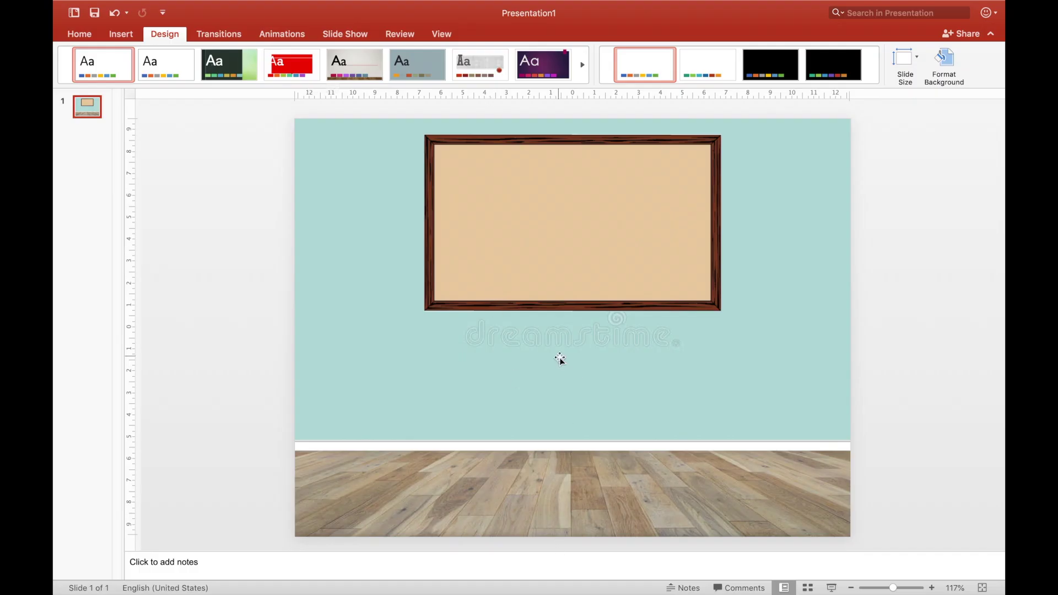
# - Paste the bookshelf at 4.64 × 5.94 cm on the lower left and nudge the bulletin board left
pyautogui.press('super+v')
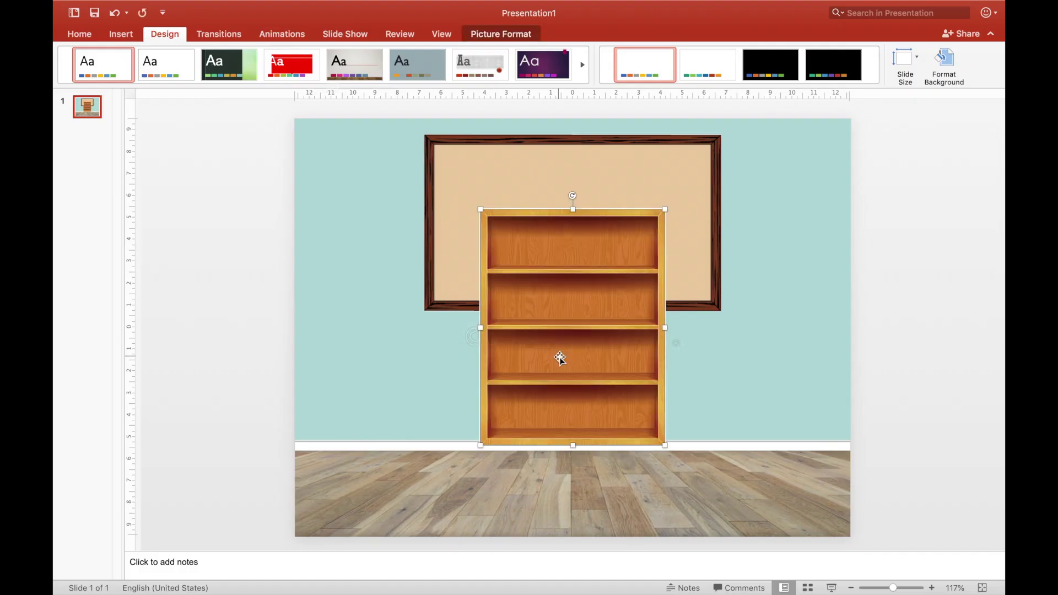
pyautogui.moveTo(667, 209); pyautogui.dragTo(581, 346)
pyautogui.moveTo(509, 383); pyautogui.dragTo(334, 372)
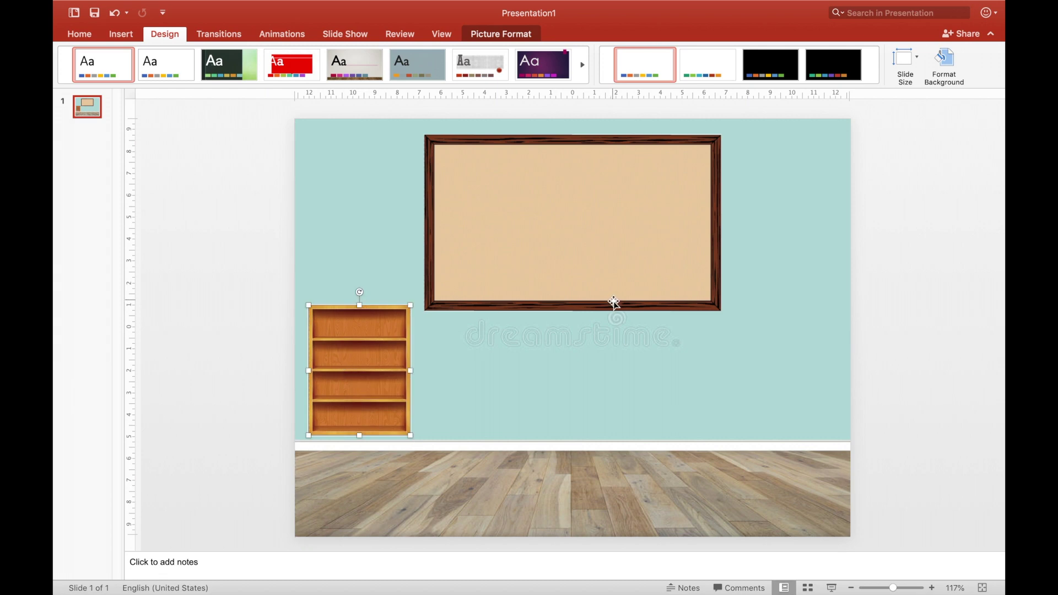
pyautogui.moveTo(614, 302); pyautogui.dragTo(507, 304)
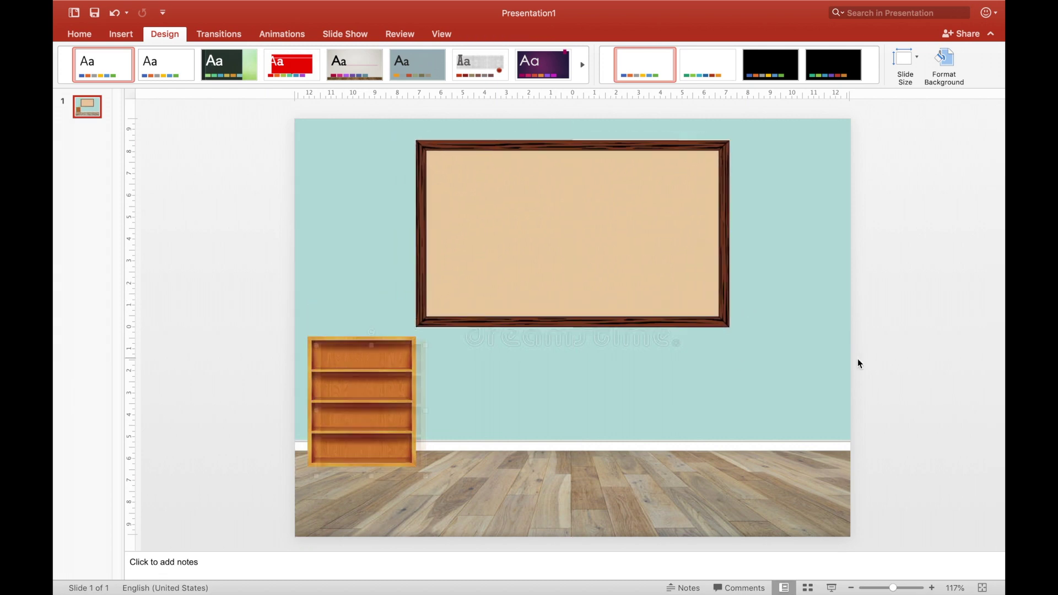
# - Add a second bookshelf on the wall's right side and widen it to match
pyautogui.press('super+v')
pyautogui.moveTo(389, 408); pyautogui.dragTo(778, 392)
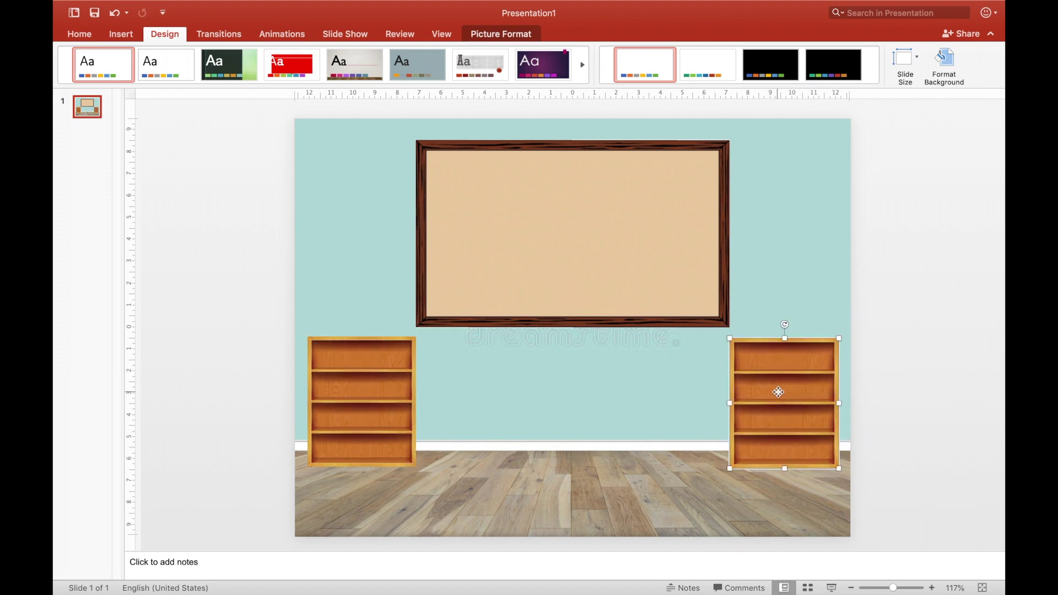
pyautogui.click(910, 337)
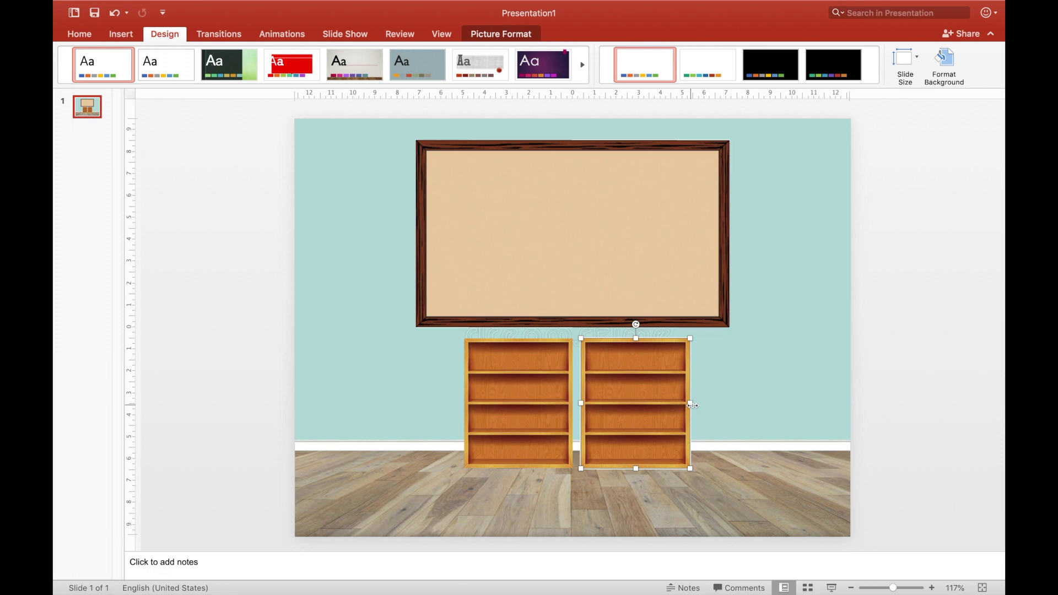
pyautogui.moveTo(702, 405); pyautogui.dragTo(742, 406)
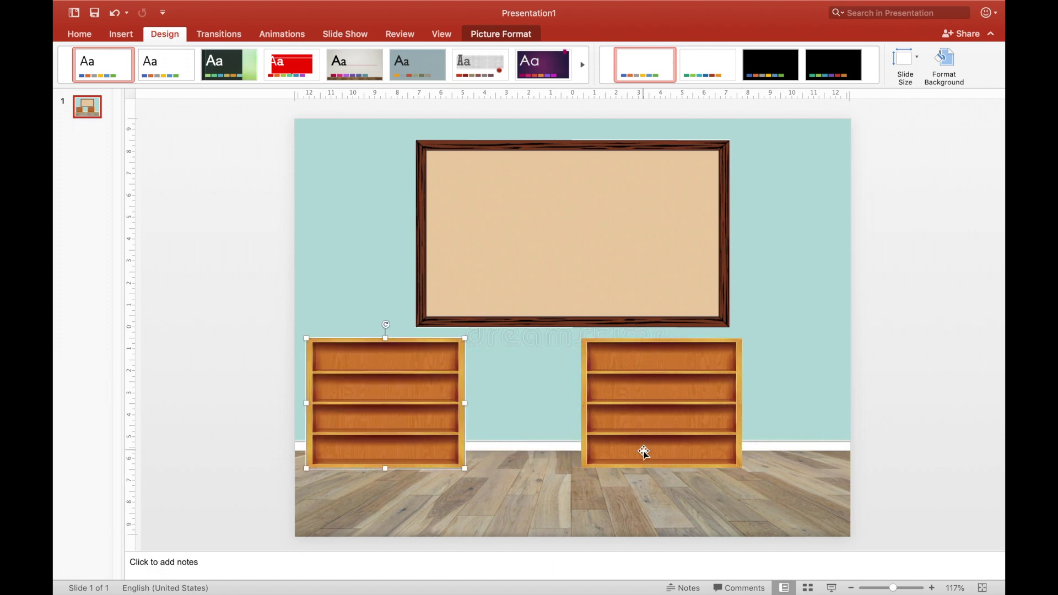
pyautogui.moveTo(644, 452); pyautogui.dragTo(733, 451)
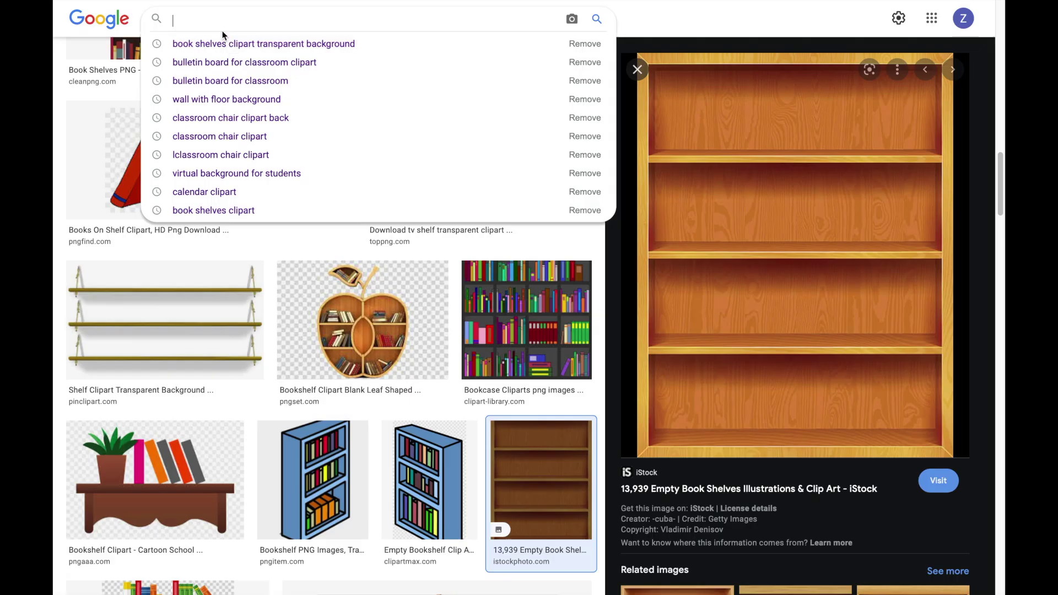
# - Search 'books clipart' and copy the Pinterest Bunch of Books picture
pyautogui.write('book')
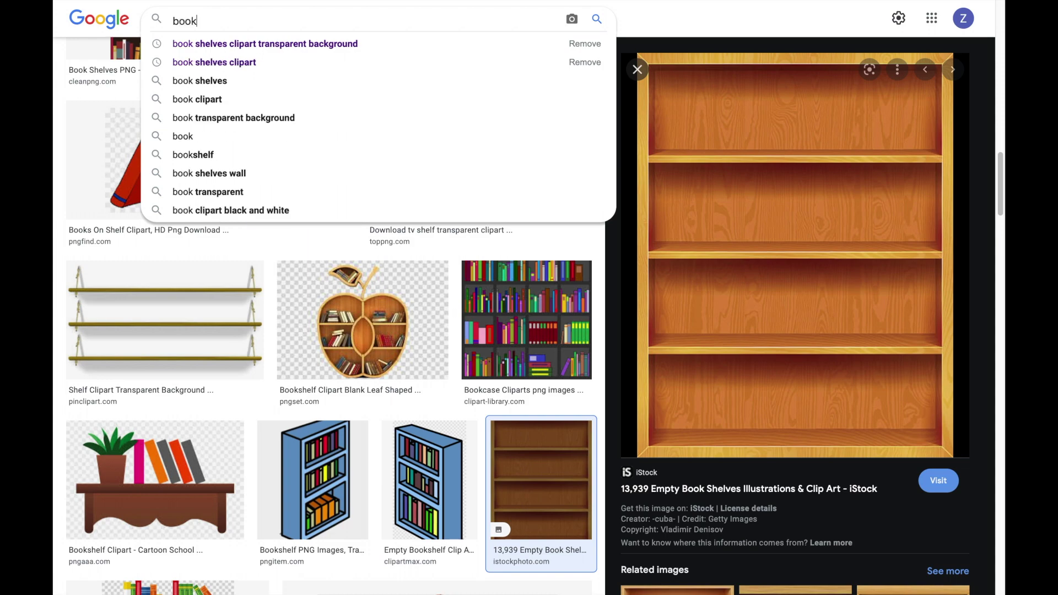
pyautogui.write('s clipart')
pyautogui.press('Return')
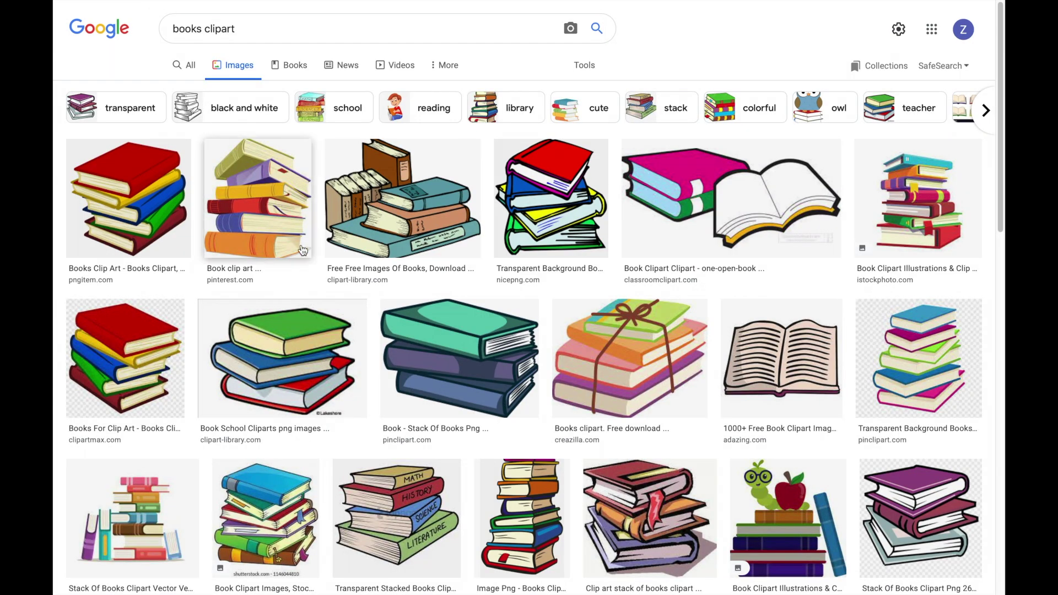
pyautogui.scroll(-6, 433, 322)
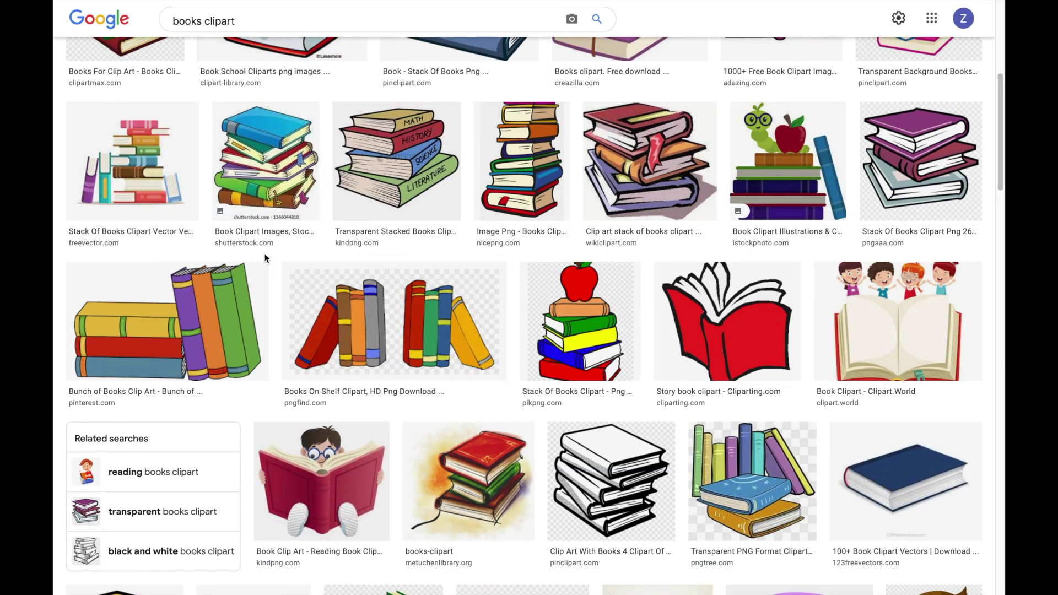
pyautogui.click(190, 316)
pyautogui.rightClick(744, 155)
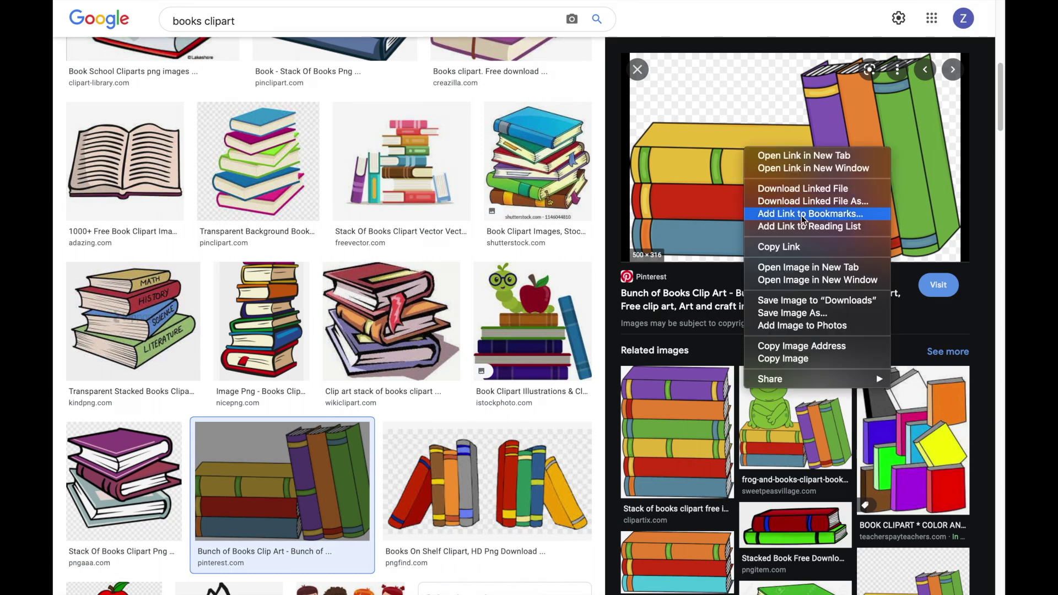
pyautogui.click(769, 365)
# - Paste the Bunch of Books clipart and shrink it onto the left bookshelf's top shelf
pyautogui.press('super+Tab')
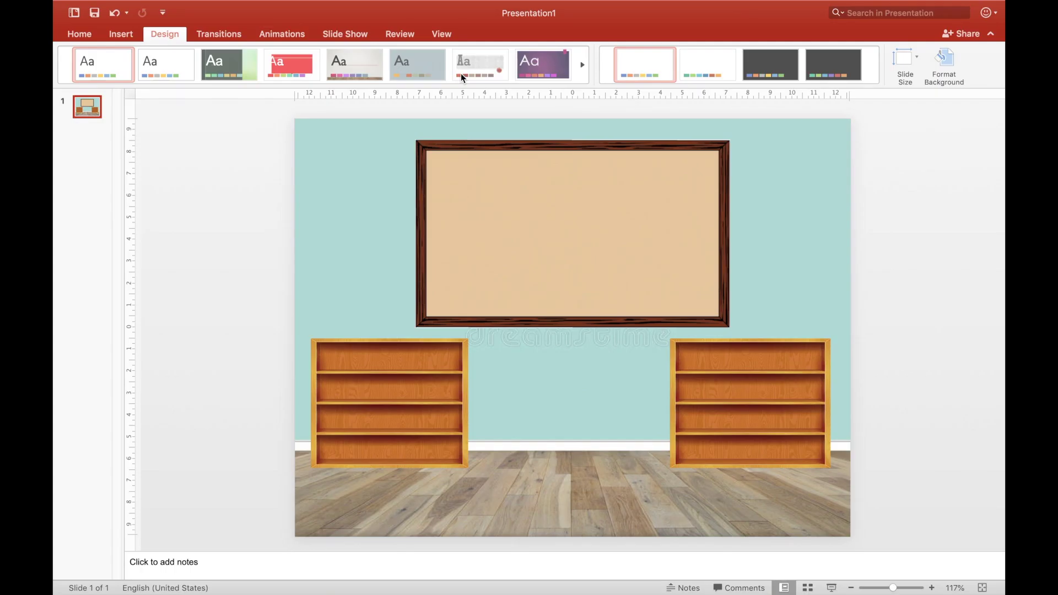
pyautogui.press('super+v')
pyautogui.moveTo(672, 267); pyautogui.dragTo(377, 424)
pyautogui.click(878, 420)
pyautogui.press('super+z')
pyautogui.hotkey('ctrl', 'Up')
# - From the books clipart results, copy the school backpack with books clipart image
pyautogui.click(361, 57)
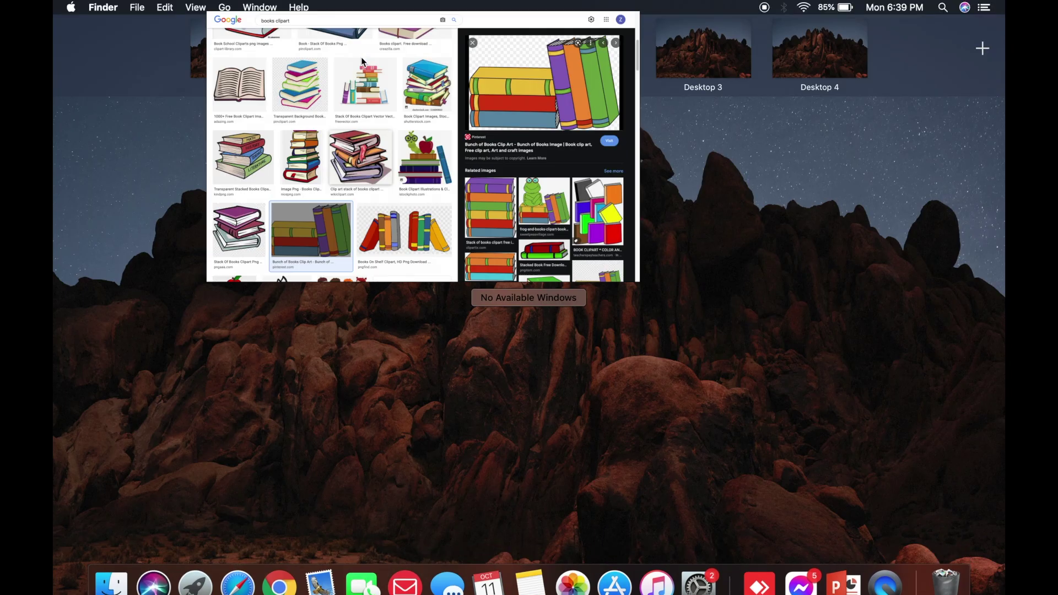
pyautogui.scroll(-5, 642, 384)
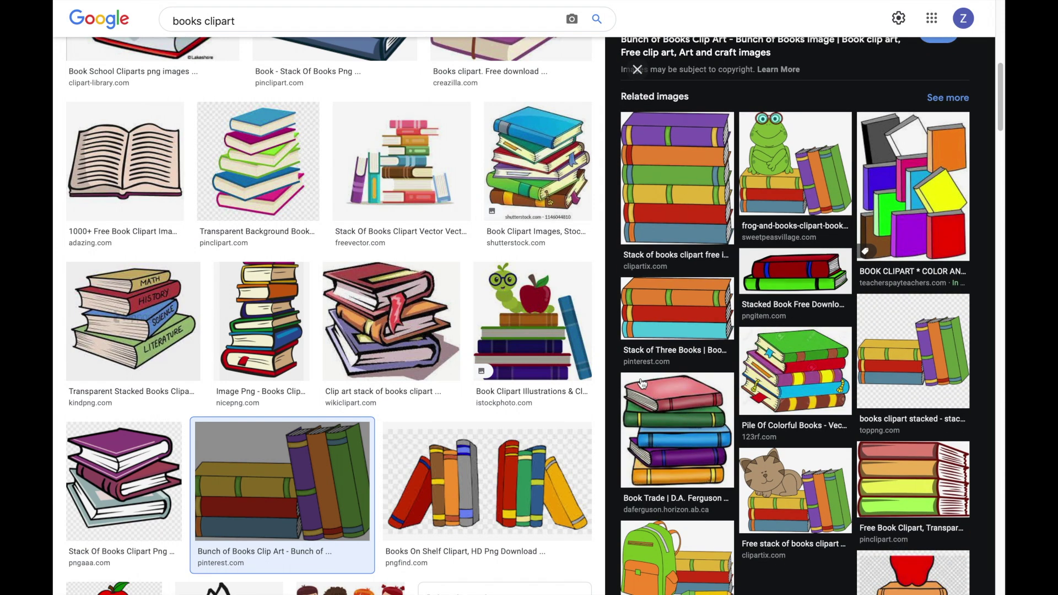
pyautogui.scroll(-3, 670, 485)
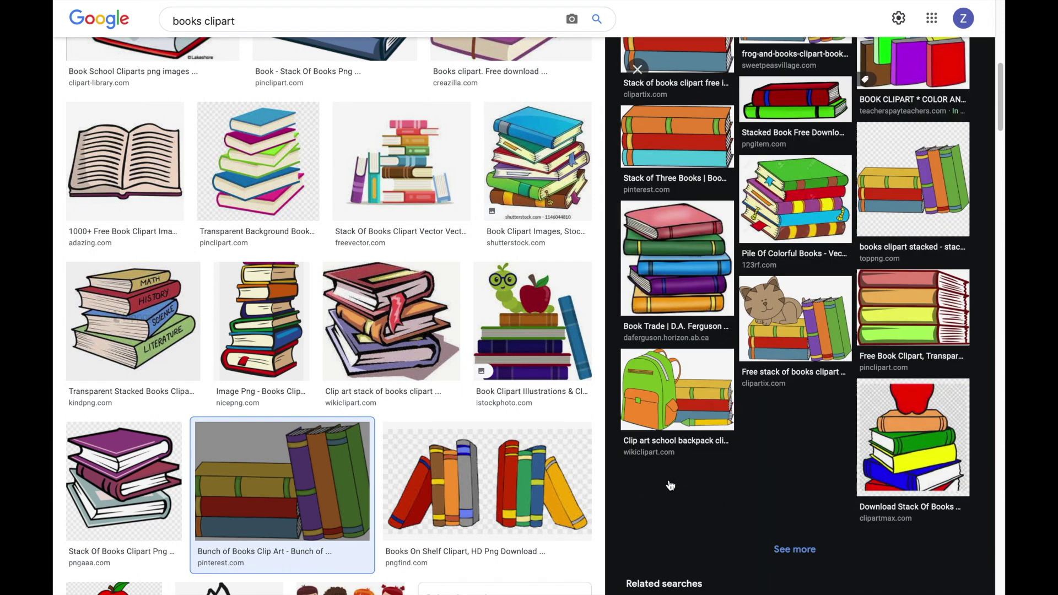
pyautogui.scroll(1, 716, 400)
pyautogui.click(697, 413)
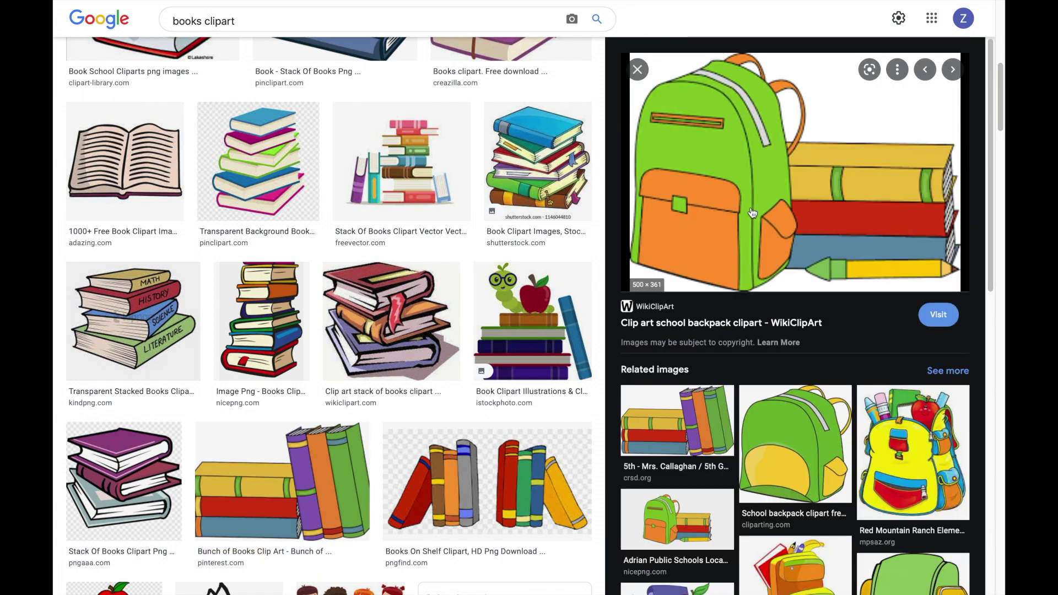
pyautogui.rightClick(755, 125)
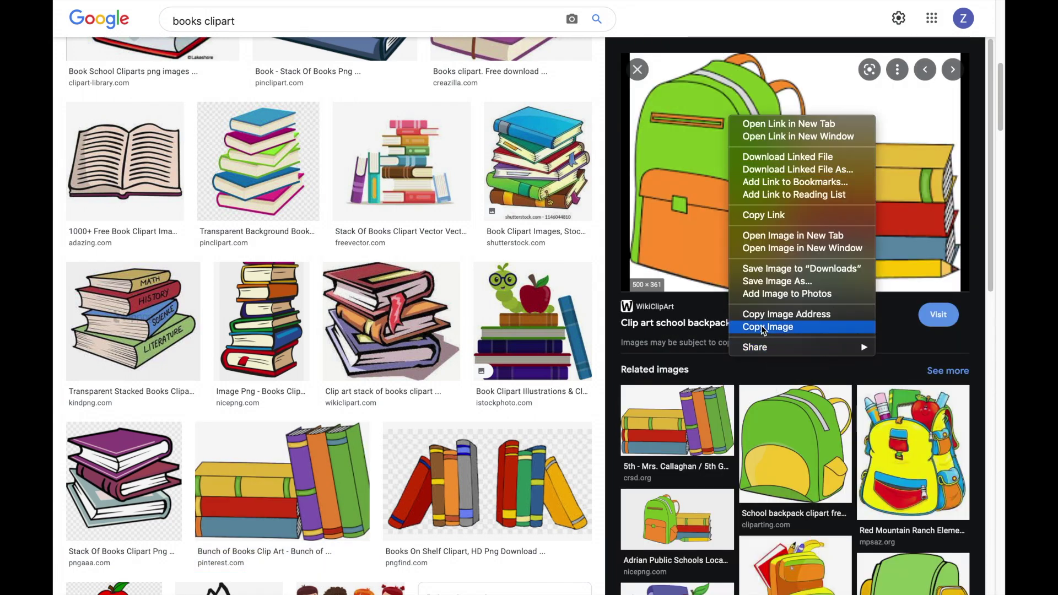
pyautogui.click(763, 325)
pyautogui.hotkey('ctrl', 'Up')
pyautogui.click(474, 20)
# - Paste the backpack clipart and strip its white background with Remove Background
pyautogui.press('super+v')
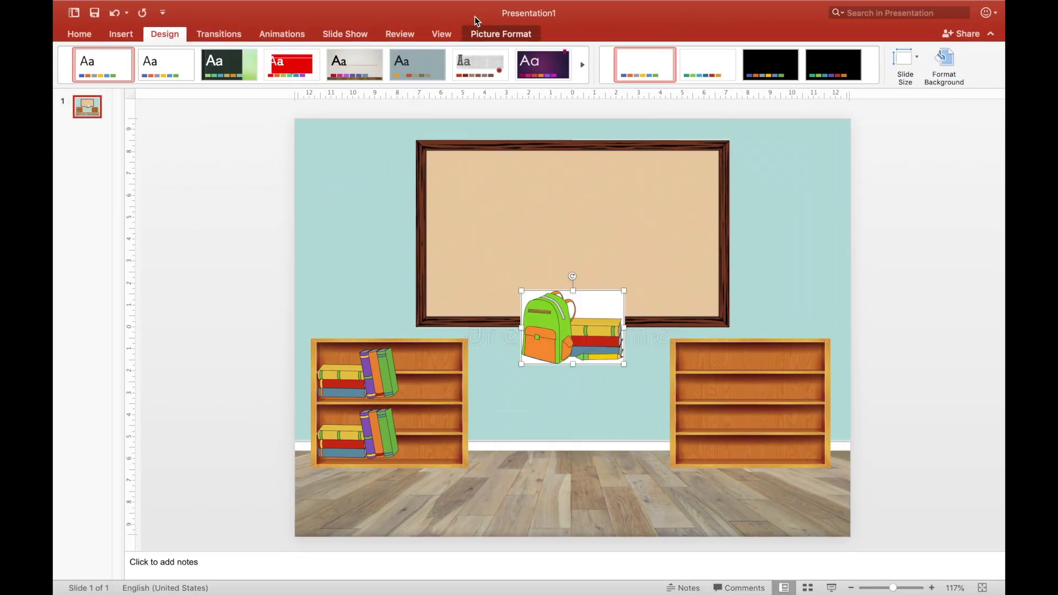
pyautogui.moveTo(572, 322); pyautogui.dragTo(542, 388)
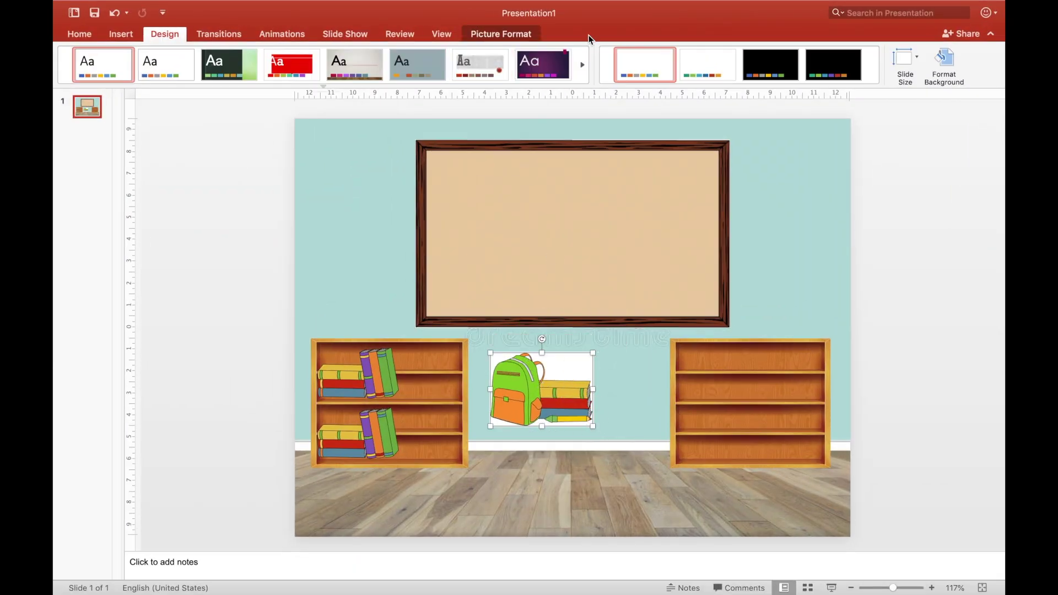
pyautogui.click(512, 33)
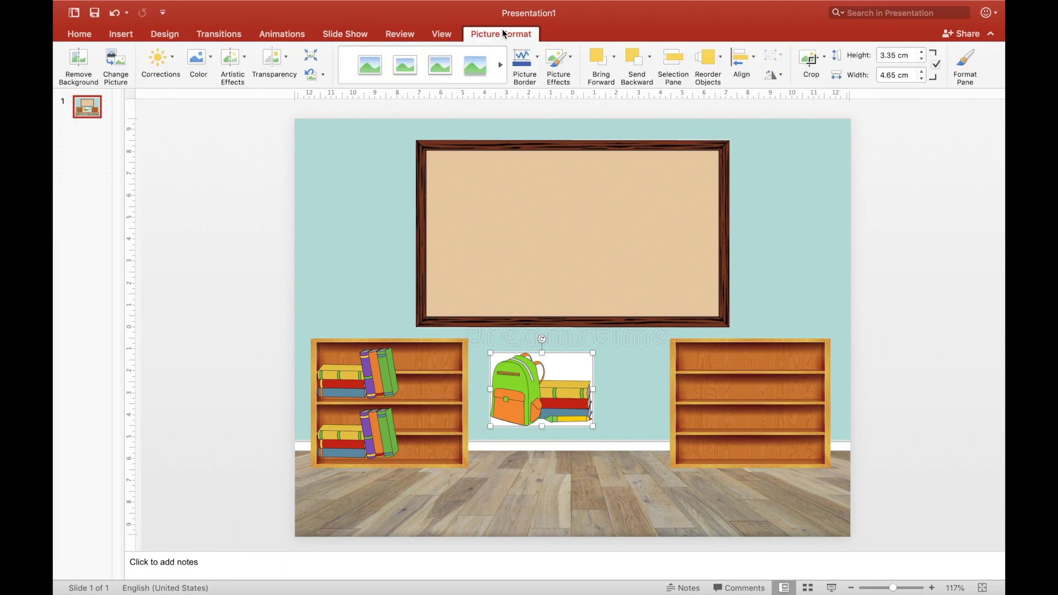
pyautogui.click(79, 65)
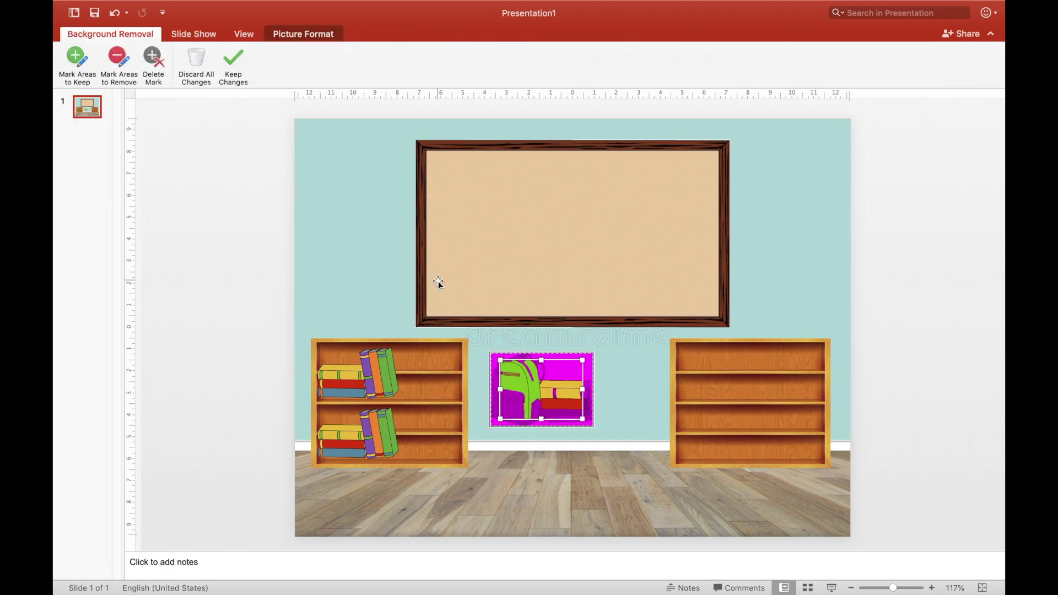
pyautogui.moveTo(501, 361); pyautogui.dragTo(491, 353)
pyautogui.moveTo(579, 419); pyautogui.dragTo(595, 428)
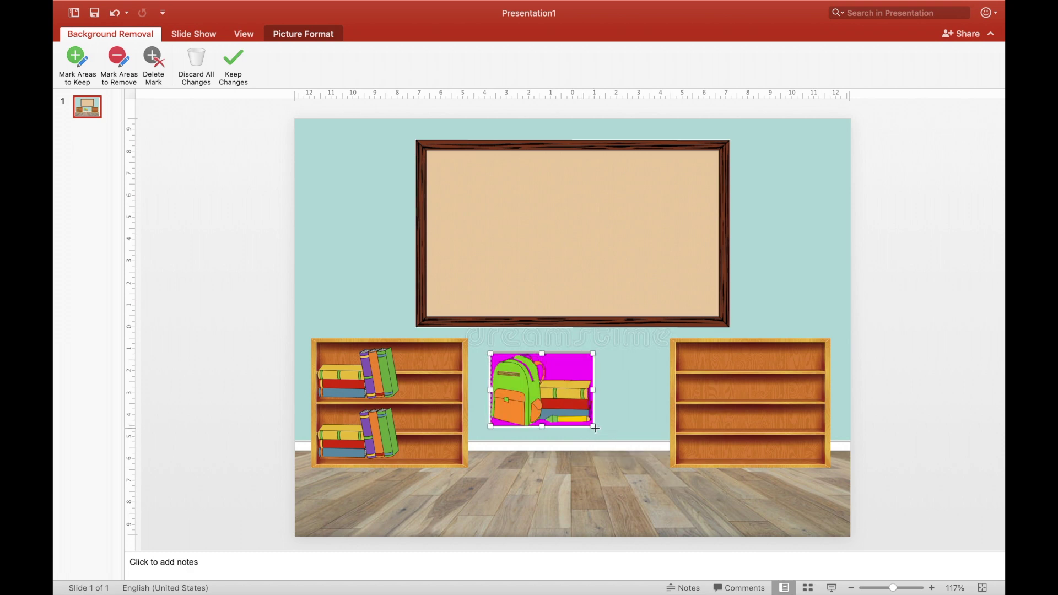
pyautogui.click(233, 65)
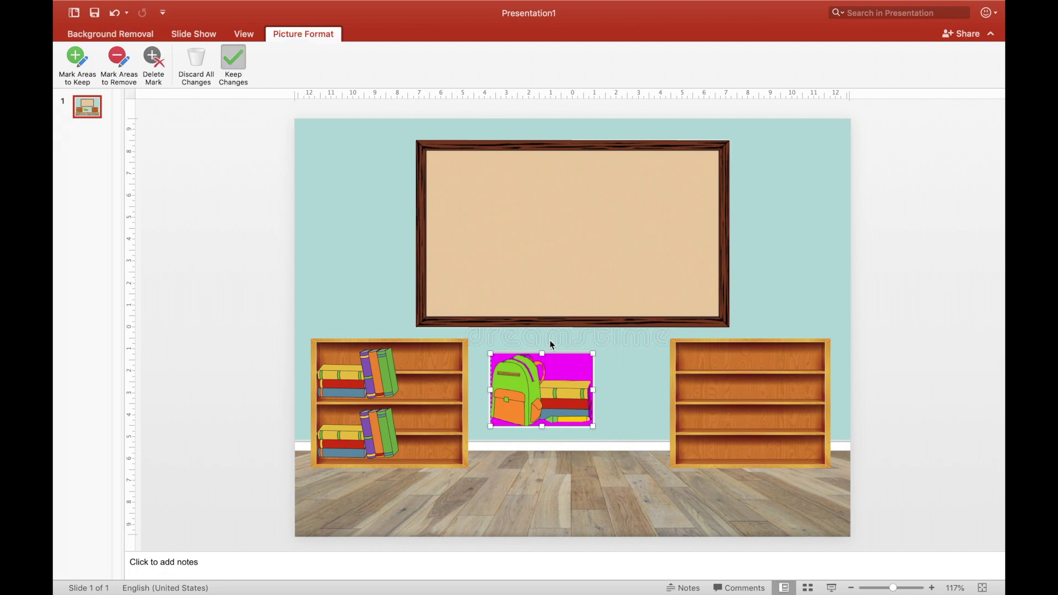
# - Shrink the backpack to 3.18 × 2.29 cm and set it on the right bookshelf's bottom shelf
pyautogui.moveTo(508, 386); pyautogui.dragTo(704, 384)
pyautogui.moveTo(789, 423); pyautogui.dragTo(757, 399)
pyautogui.moveTo(732, 387); pyautogui.dragTo(726, 448)
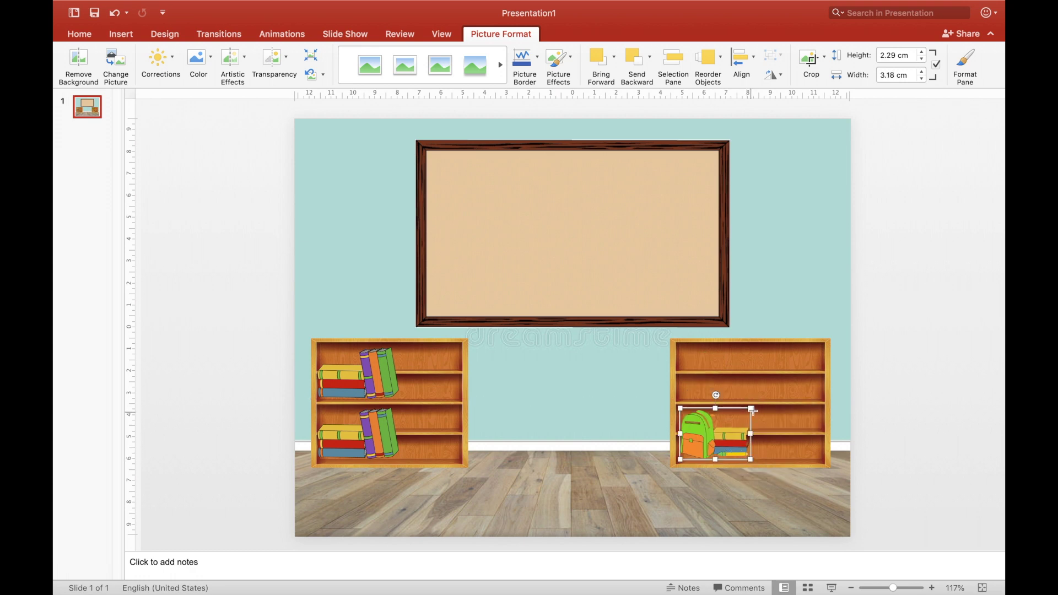
pyautogui.moveTo(753, 411); pyautogui.dragTo(756, 406)
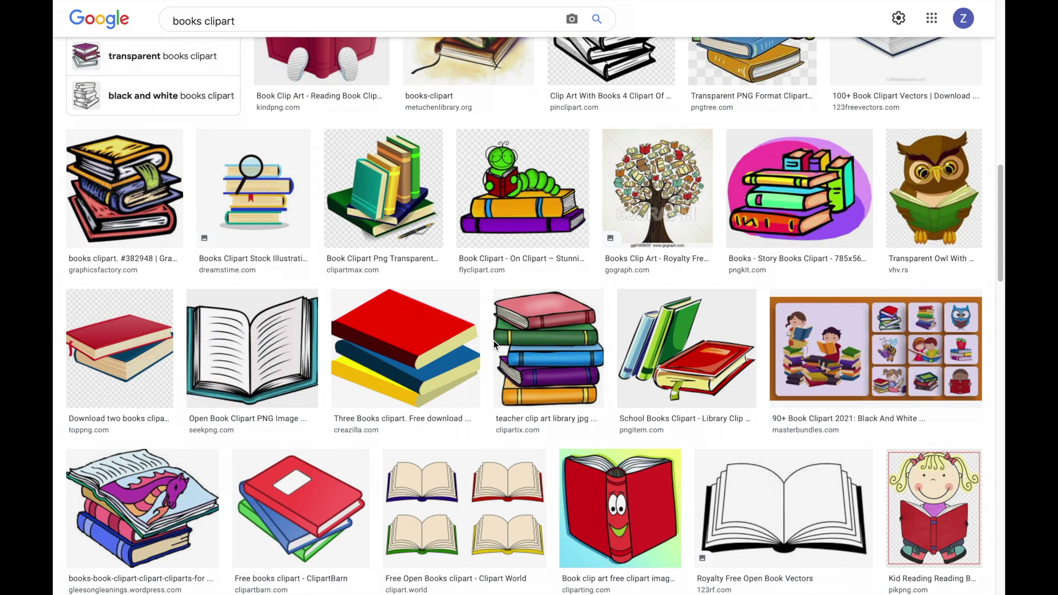
# - Find the Book Stack Png clipart in the Google Images results and copy it
pyautogui.scroll(-8, 493, 339)
pyautogui.scroll(-8, 495, 346)
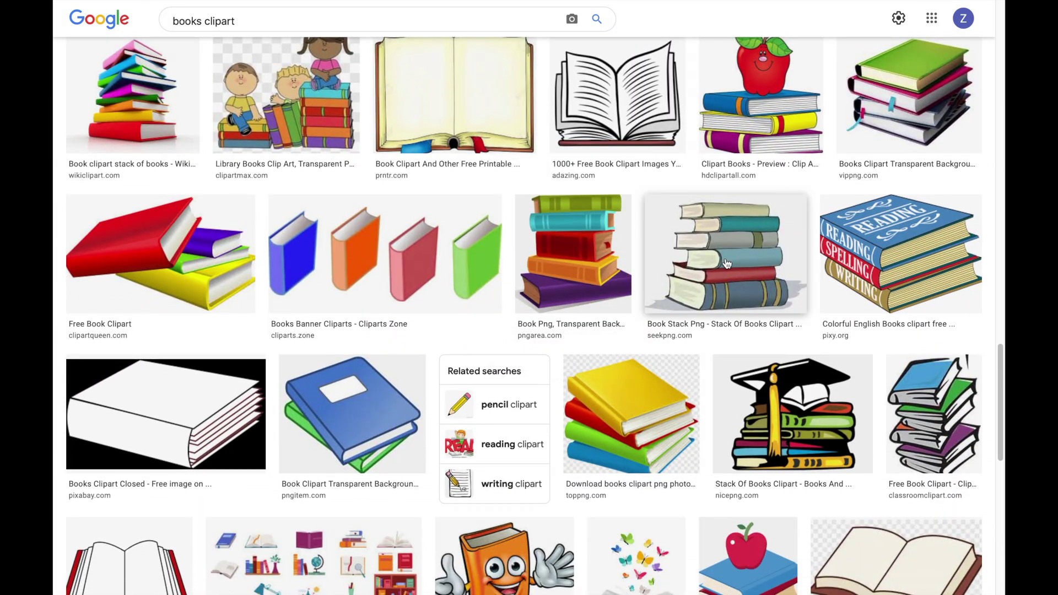
pyautogui.click(726, 264)
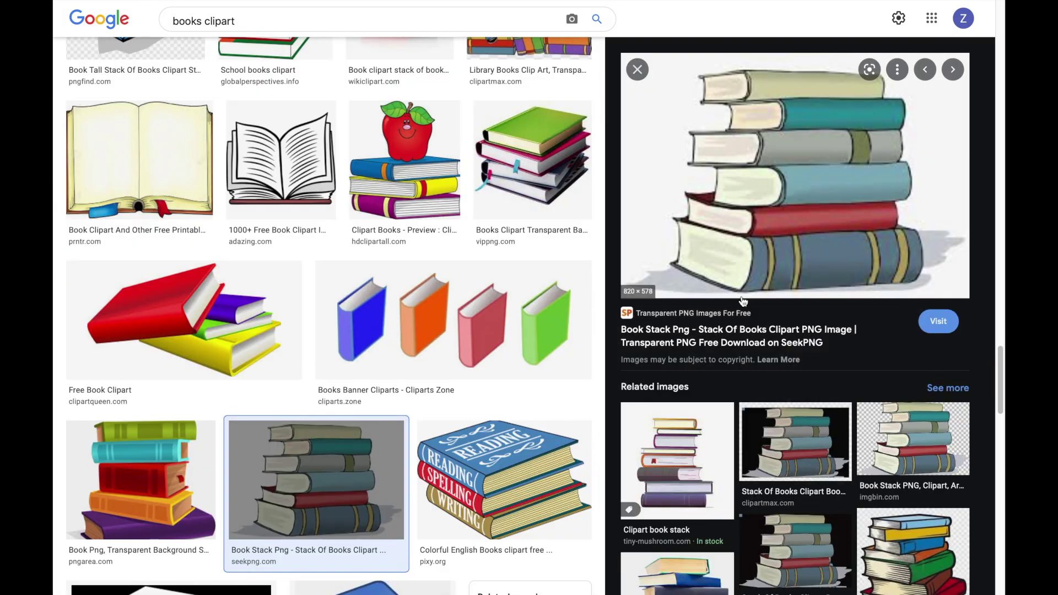
pyautogui.scroll(-2, 766, 499)
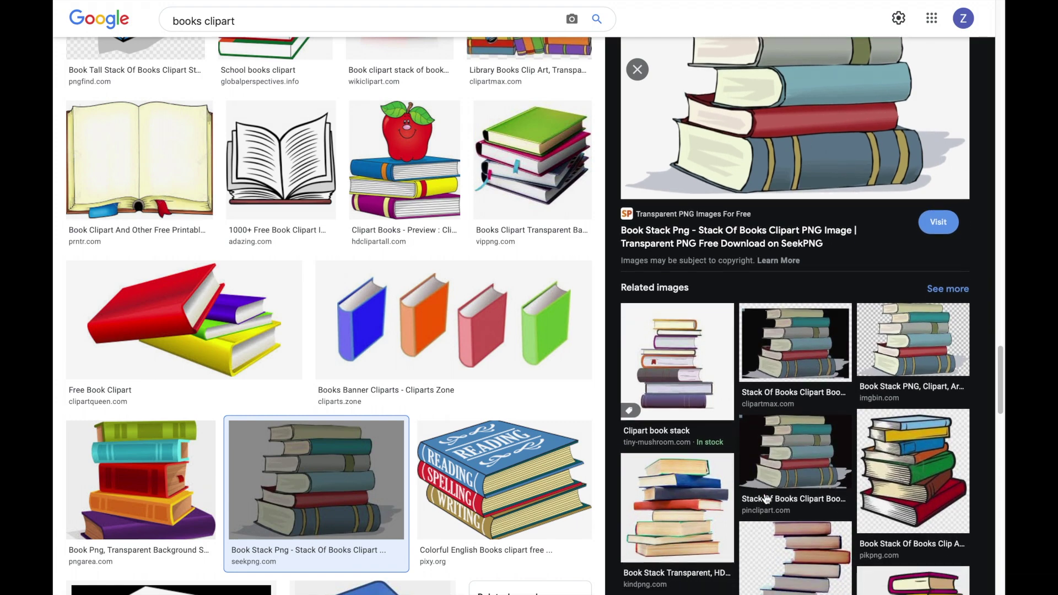
pyautogui.scroll(2, 766, 498)
pyautogui.rightClick(759, 190)
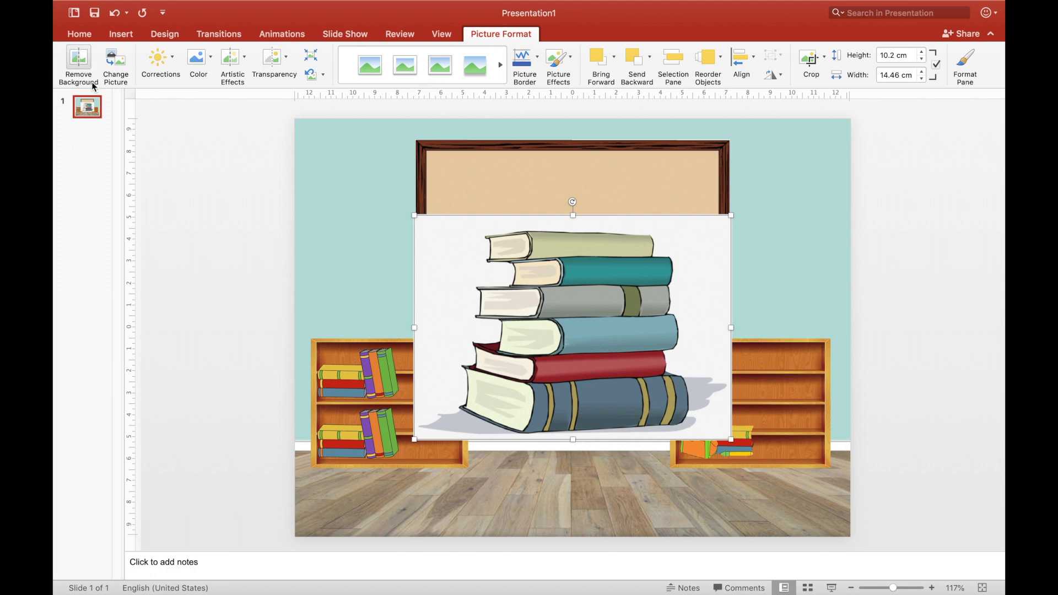
# - Remove the book stack's background, fit it on the left shelf, and duplicate it
pyautogui.click(79, 65)
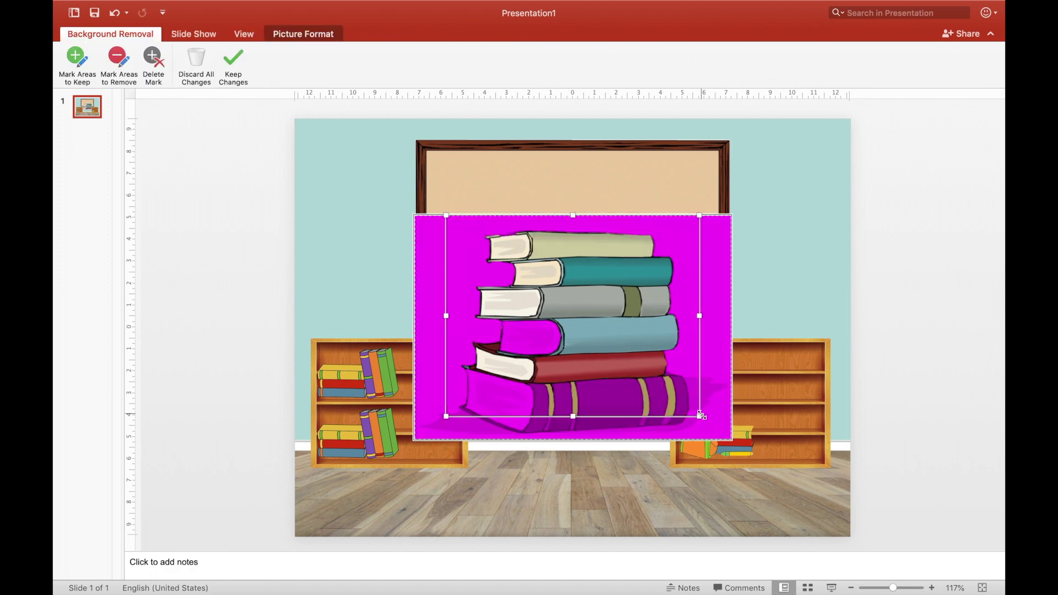
pyautogui.moveTo(699, 416); pyautogui.dragTo(700, 441)
pyautogui.click(238, 70)
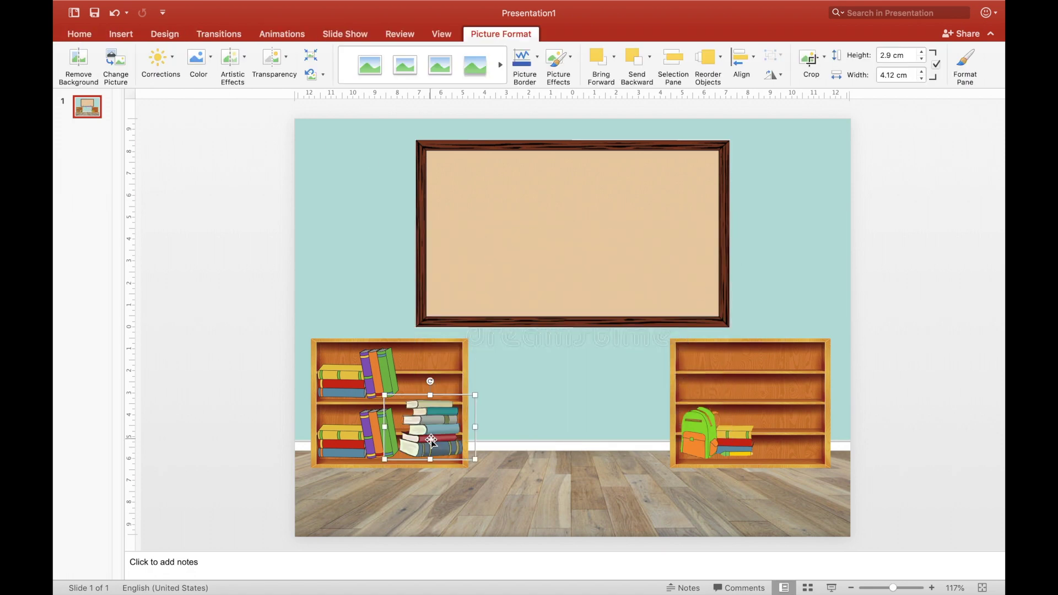
pyautogui.moveTo(430, 394); pyautogui.dragTo(772, 440)
pyautogui.press('super+c')
pyautogui.press('super+v')
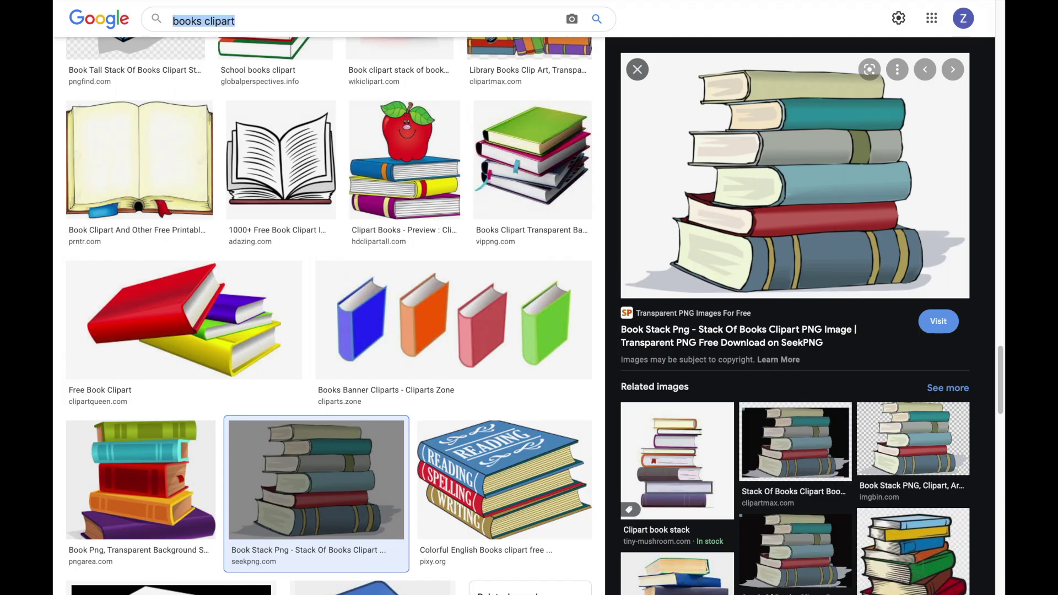
# - Search Google Images for flowers clipart and preview the smiling flowers in a pot
pyautogui.write('flowers c')
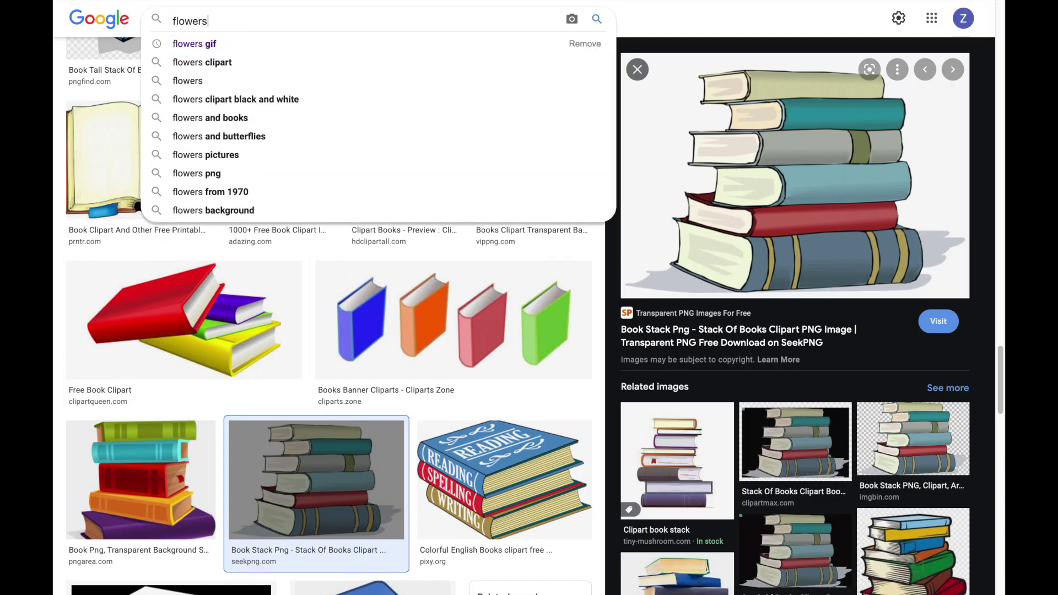
pyautogui.click(287, 58)
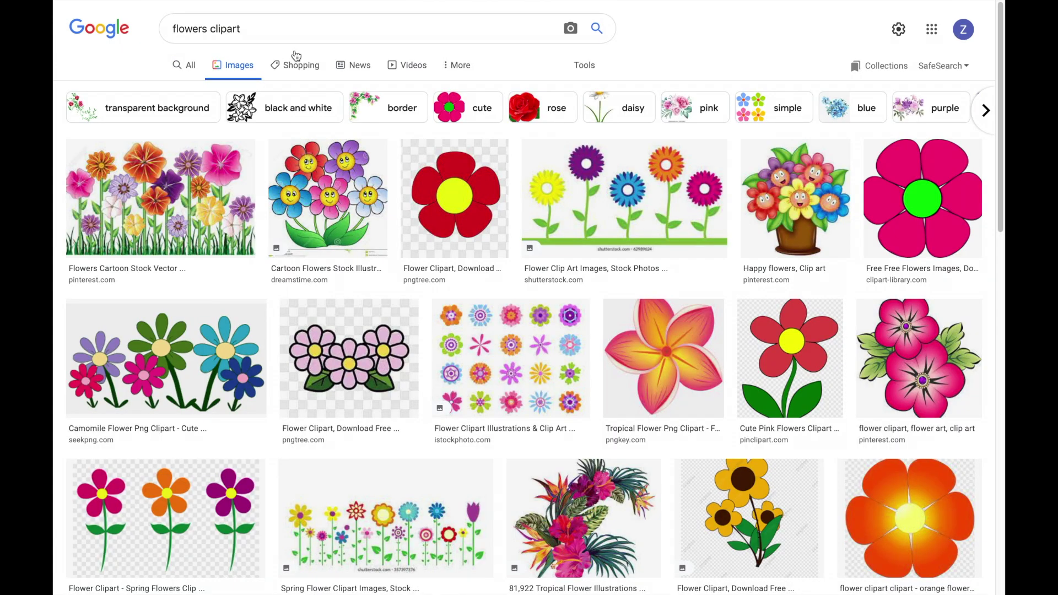
pyautogui.click(796, 201)
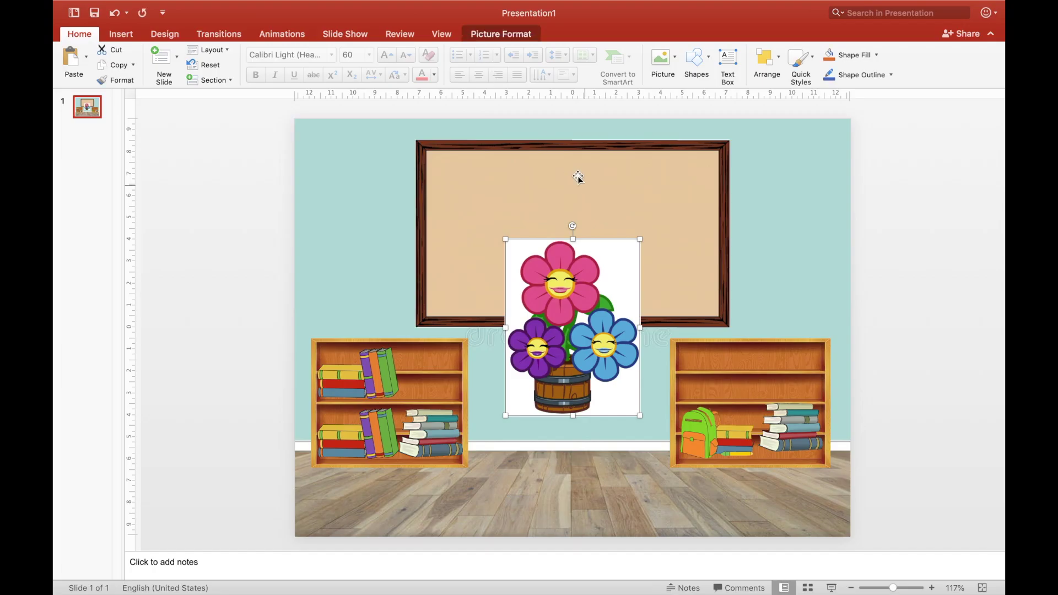
# - Remove the flower pot's white background and place two 2.68 × 2.05 cm copies atop the left bookshelf
pyautogui.click(510, 36)
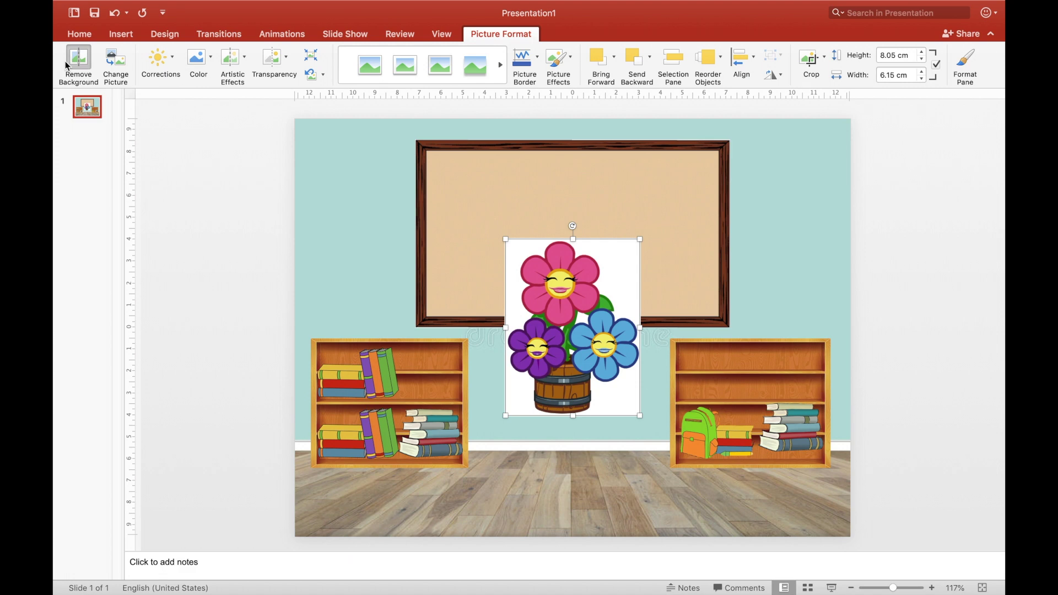
pyautogui.click(78, 65)
pyautogui.moveTo(572, 257); pyautogui.dragTo(573, 254)
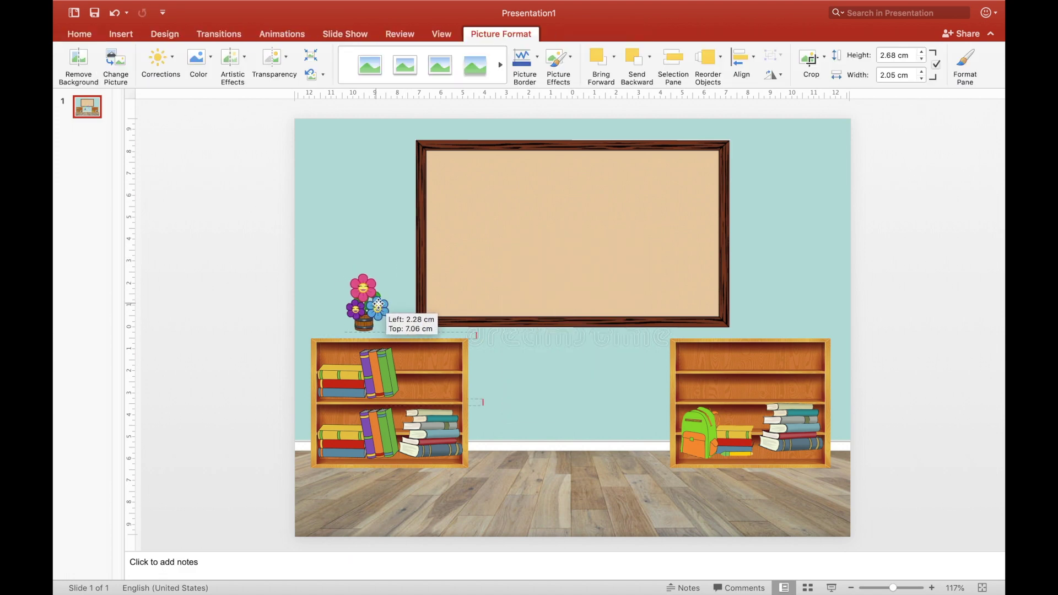
pyautogui.moveTo(361, 306); pyautogui.dragTo(339, 310)
pyautogui.click(921, 234)
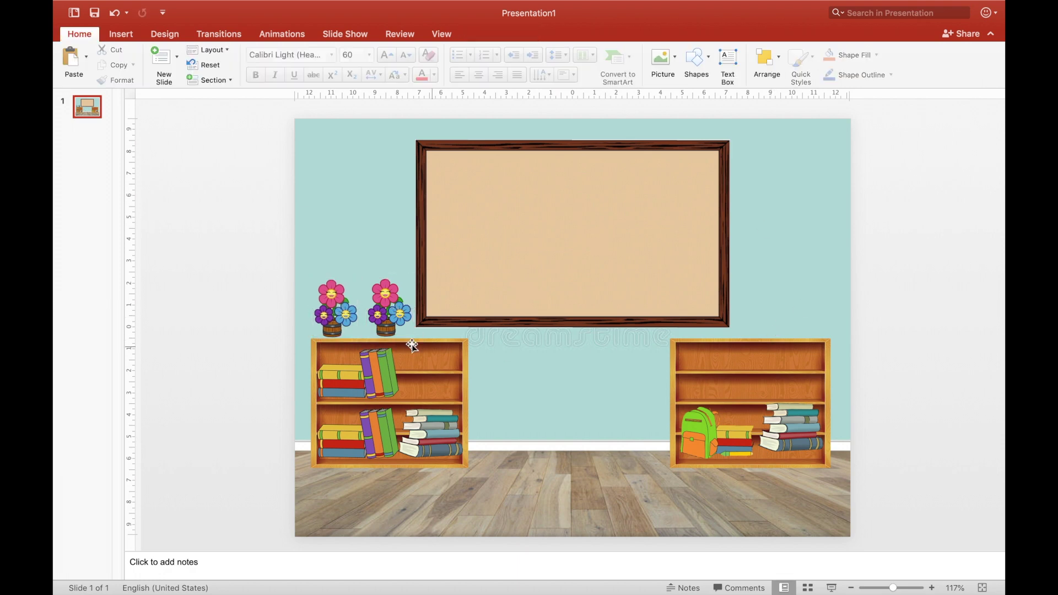
pyautogui.click(378, 322)
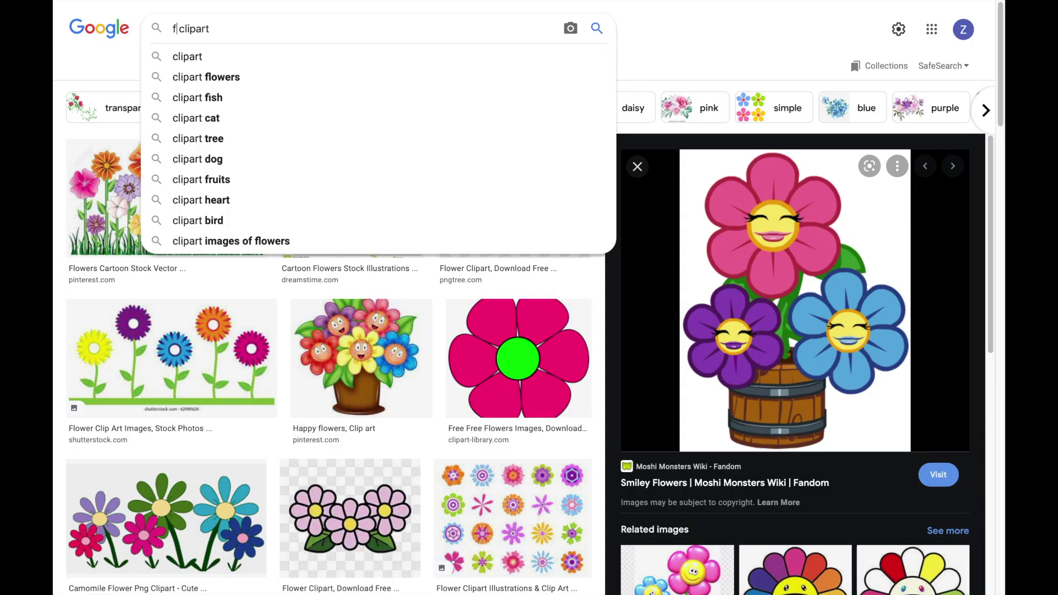
# - Search Google Images for "first aid kit clipart"
pyautogui.write('ird')
pyautogui.press('BackSpace')
pyautogui.write('st aid k')
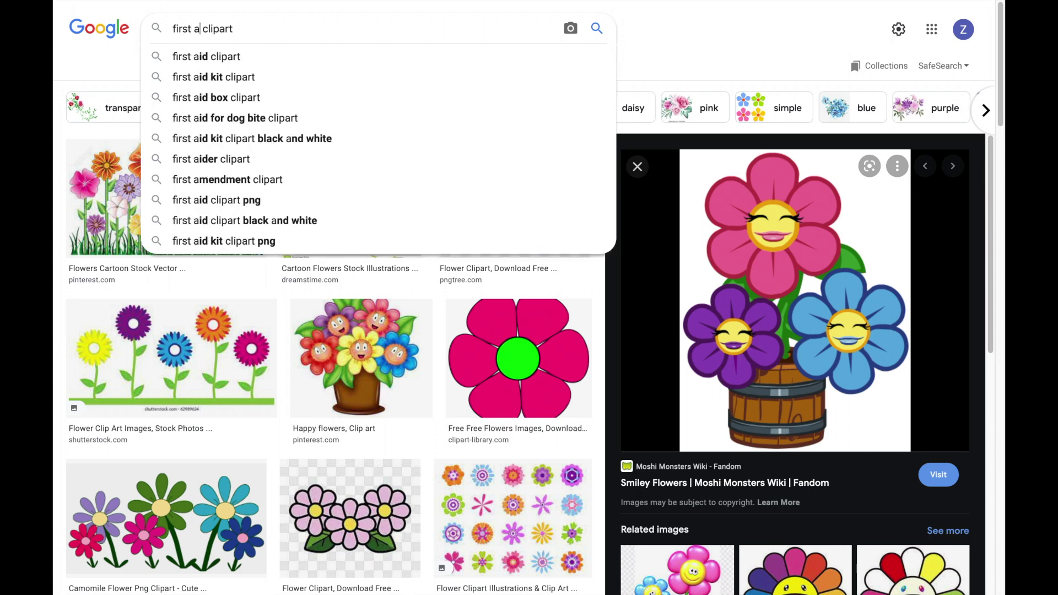
pyautogui.write('it')
pyautogui.press('Return')
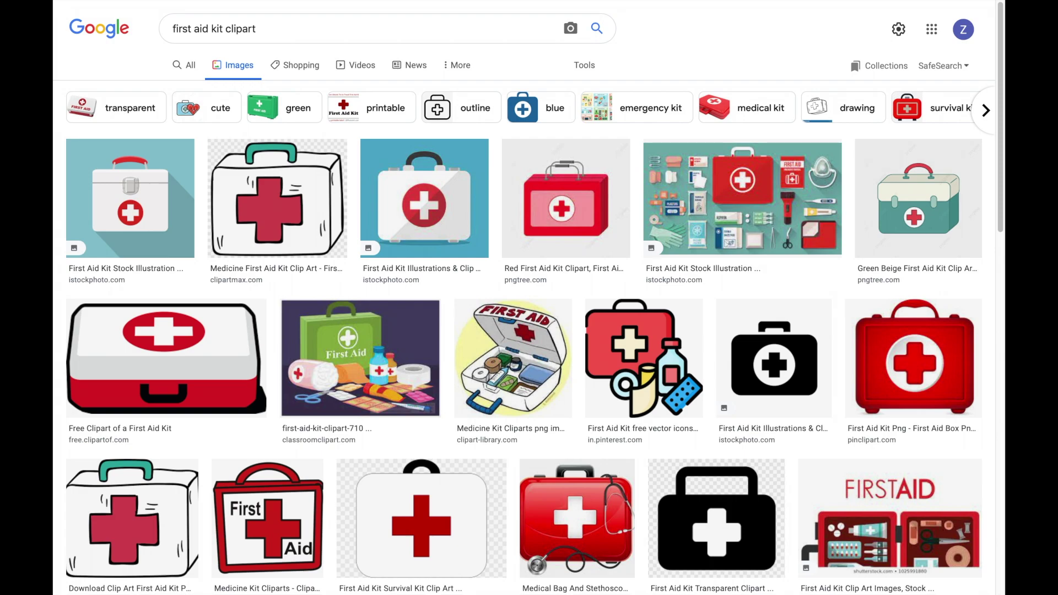
# - Copy the red FIRST AID kit image from the PNG All result
pyautogui.scroll(-7, 291, 507)
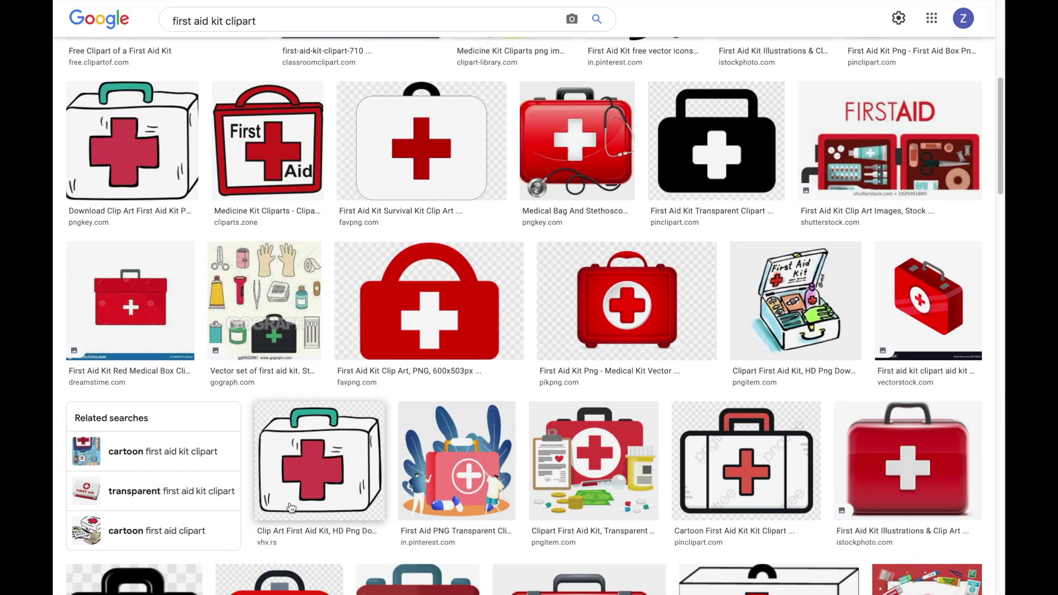
pyautogui.scroll(-9, 291, 507)
pyautogui.scroll(-1, 290, 507)
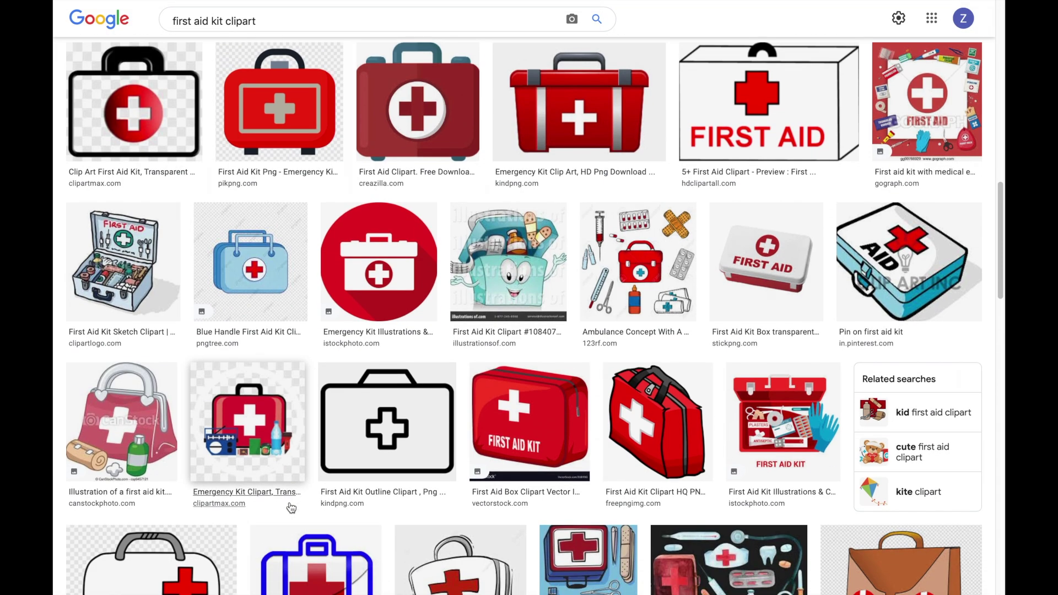
pyautogui.scroll(4, 291, 508)
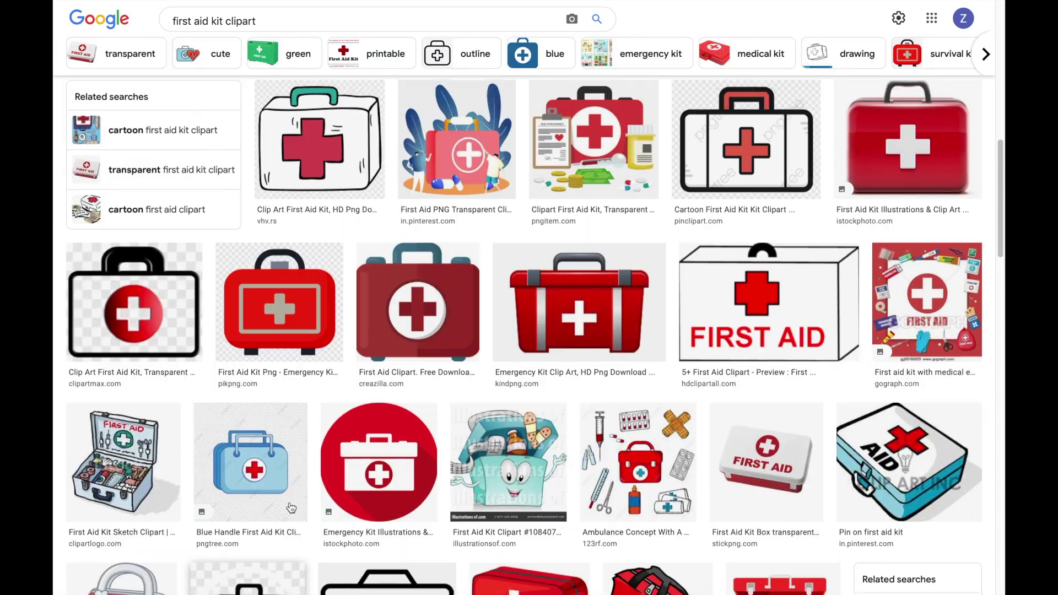
pyautogui.click(568, 298)
pyautogui.rightClick(713, 160)
pyautogui.moveTo(815, 390)
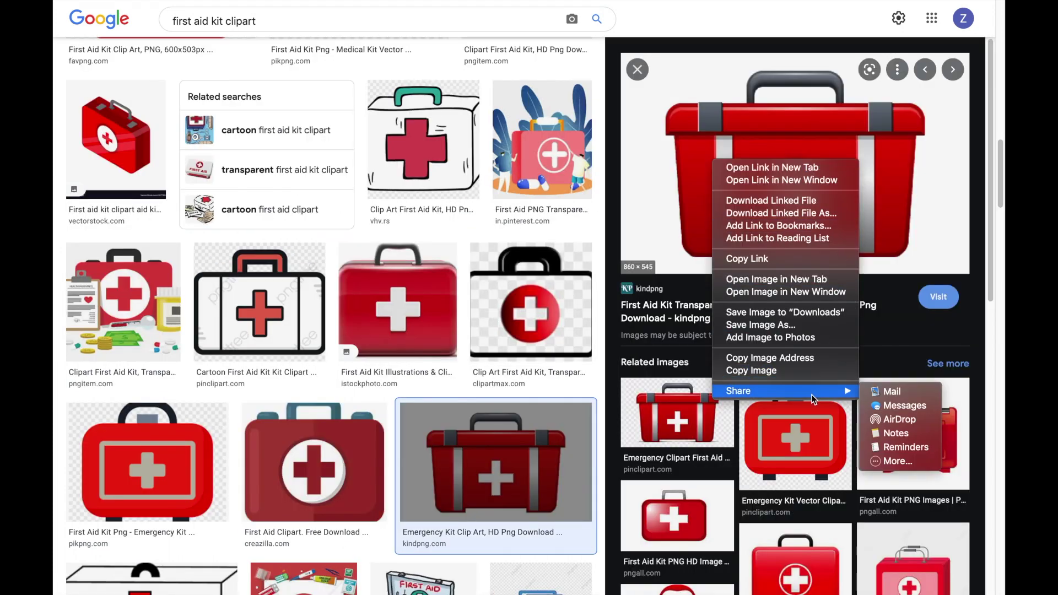
pyautogui.click(959, 440)
pyautogui.rightClick(744, 128)
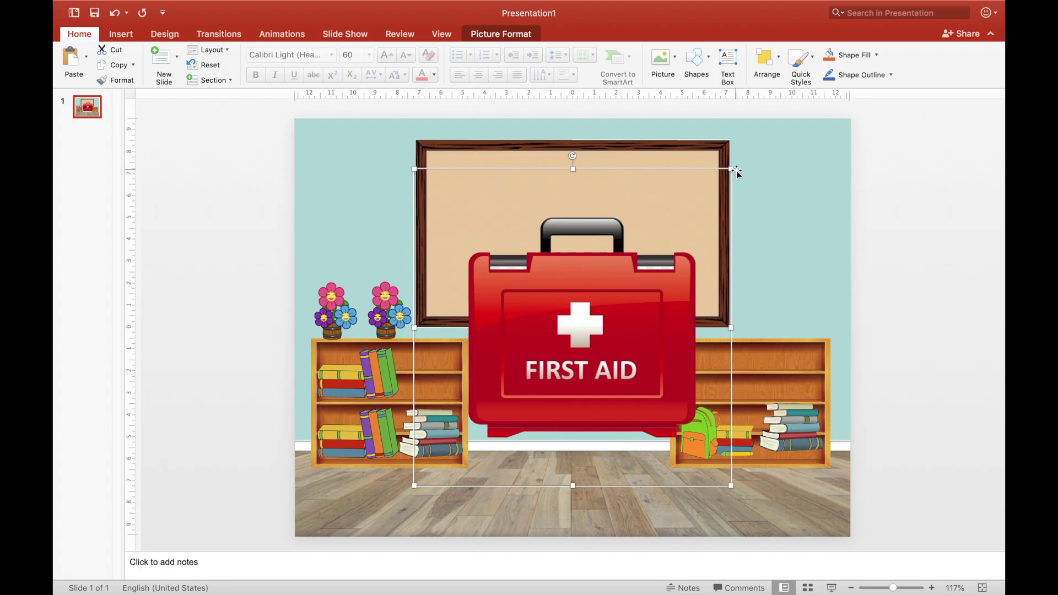
# - Shrink the first aid kit to about 4.87 × 4.86 cm and stand it atop the right bookshelf
pyautogui.moveTo(733, 168); pyautogui.dragTo(500, 401)
pyautogui.moveTo(445, 476); pyautogui.dragTo(770, 344)
pyautogui.click(902, 294)
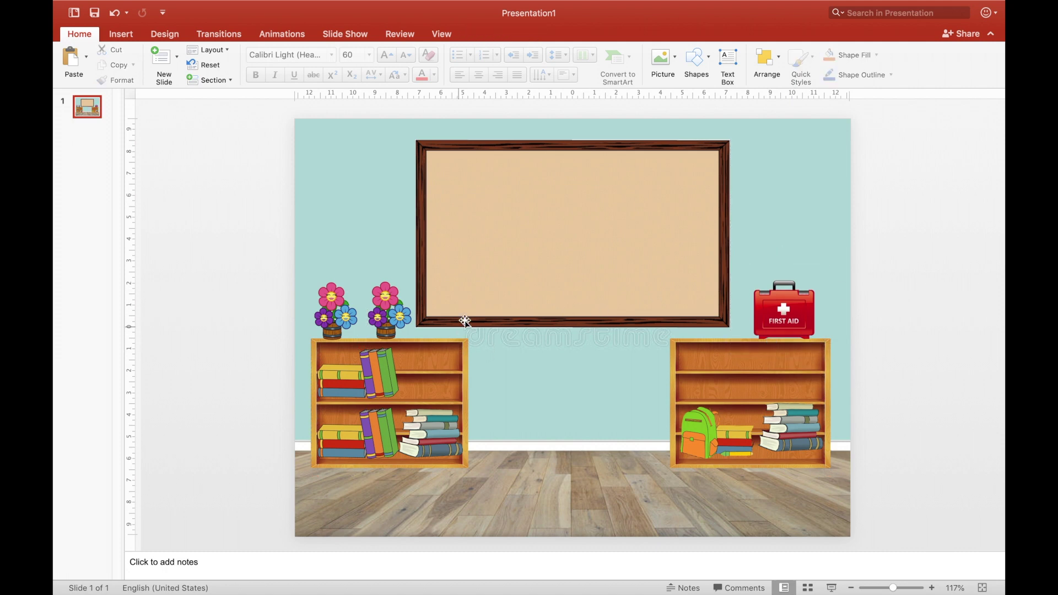
pyautogui.click(595, 206)
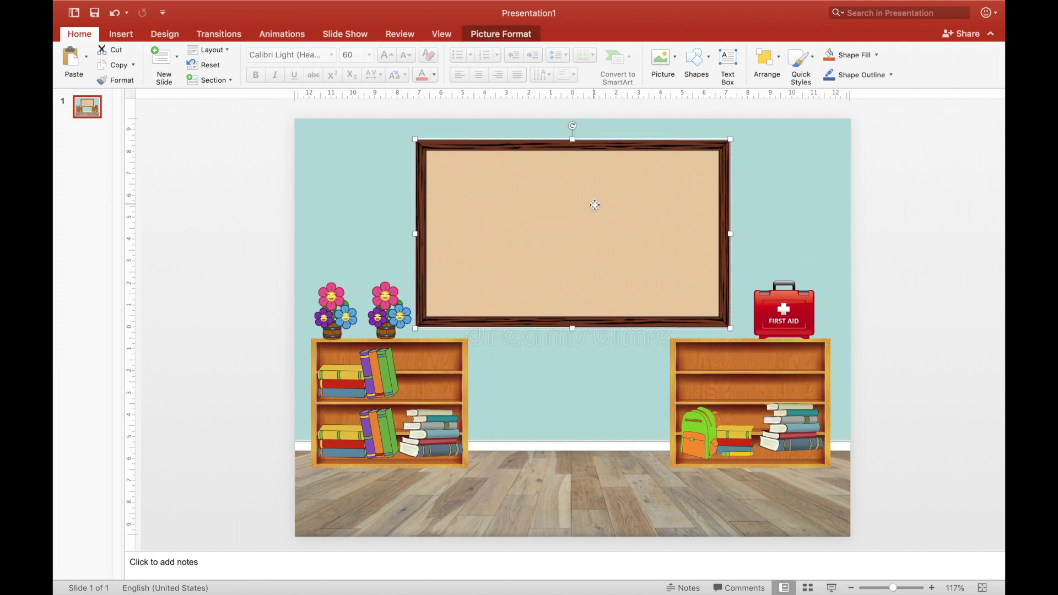
pyautogui.click(939, 270)
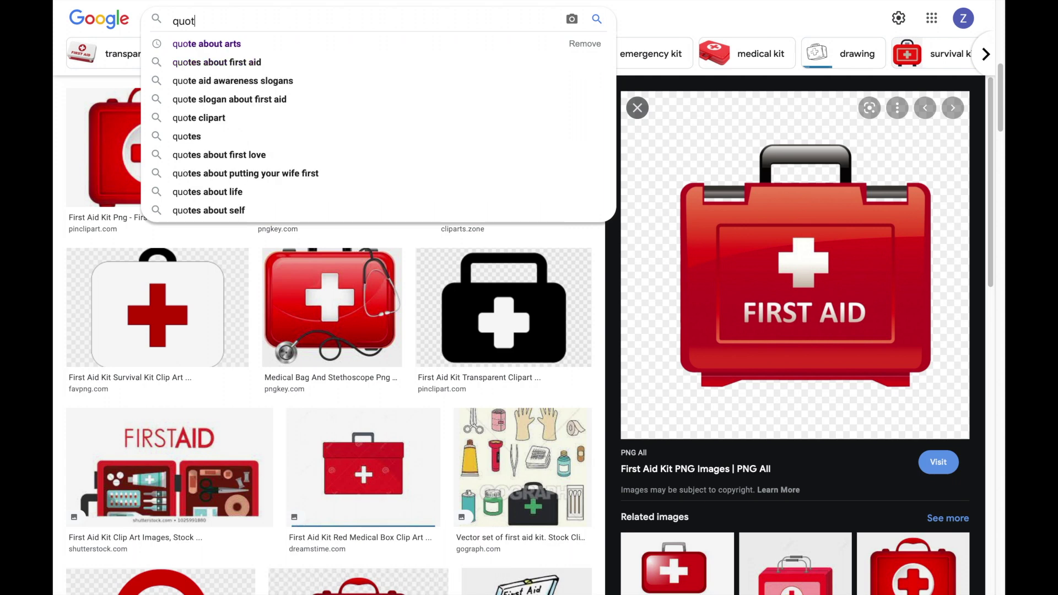
# - Search "quote for students" and copy the "Today a Reader, Tomorrow a Leader" poster
pyautogui.write('e for d')
pyautogui.press('BackSpace')
pyautogui.write('students')
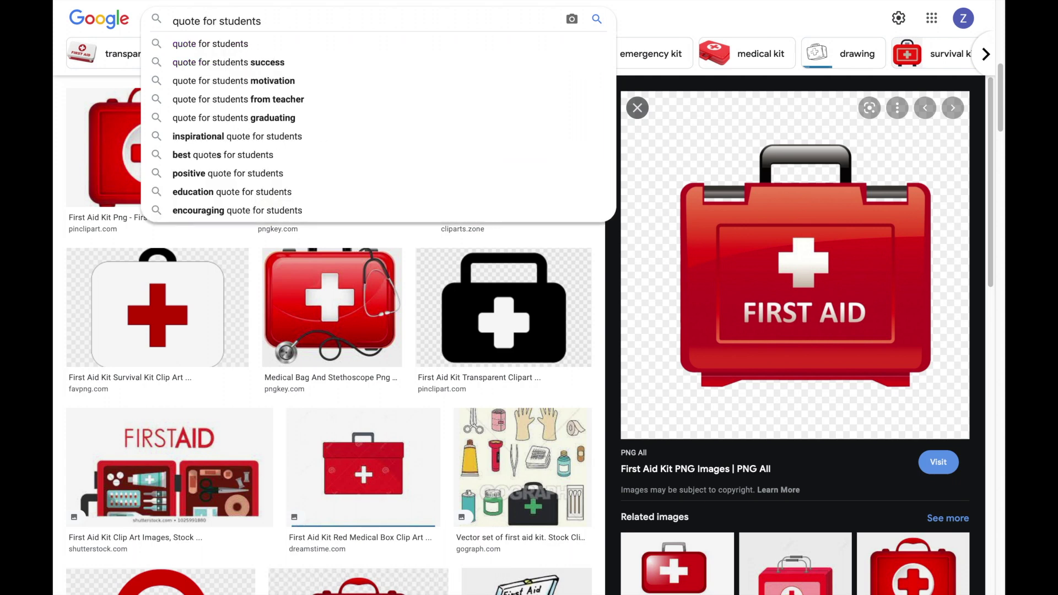
pyautogui.press('Return')
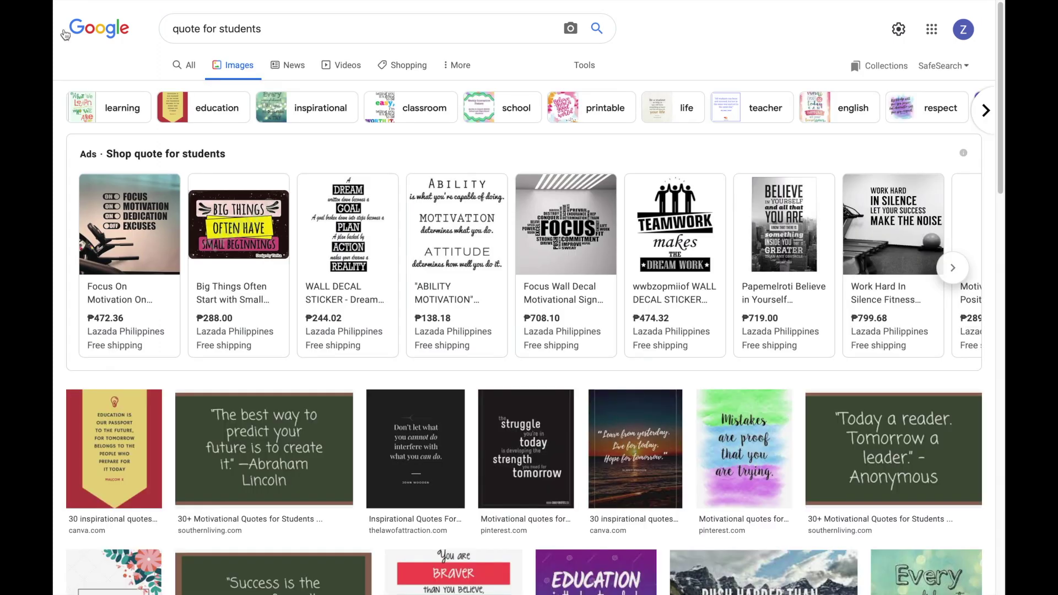
pyautogui.scroll(-1, 233, 365)
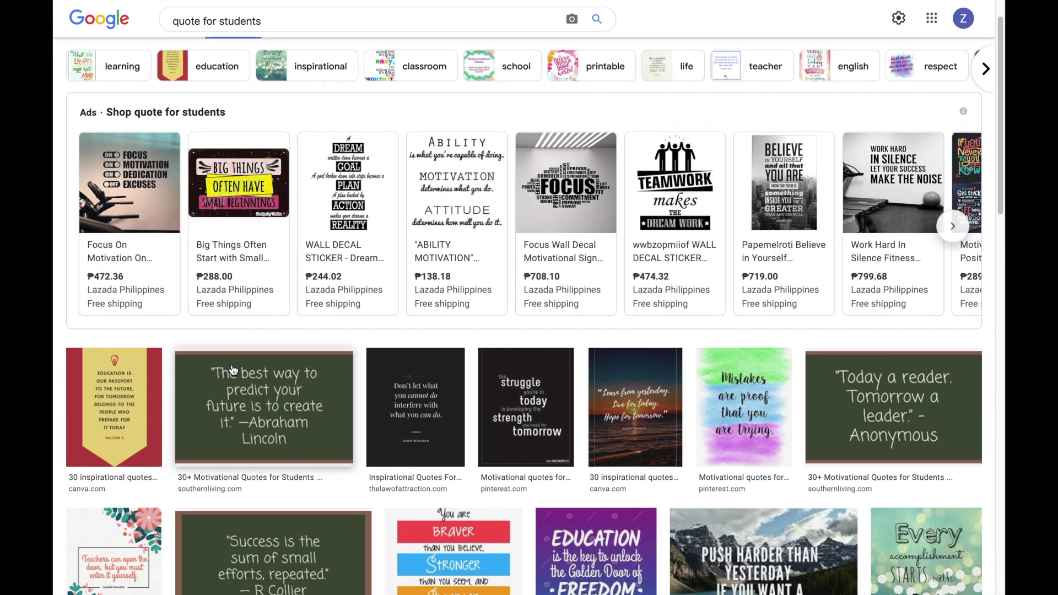
pyautogui.rightClick(800, 278)
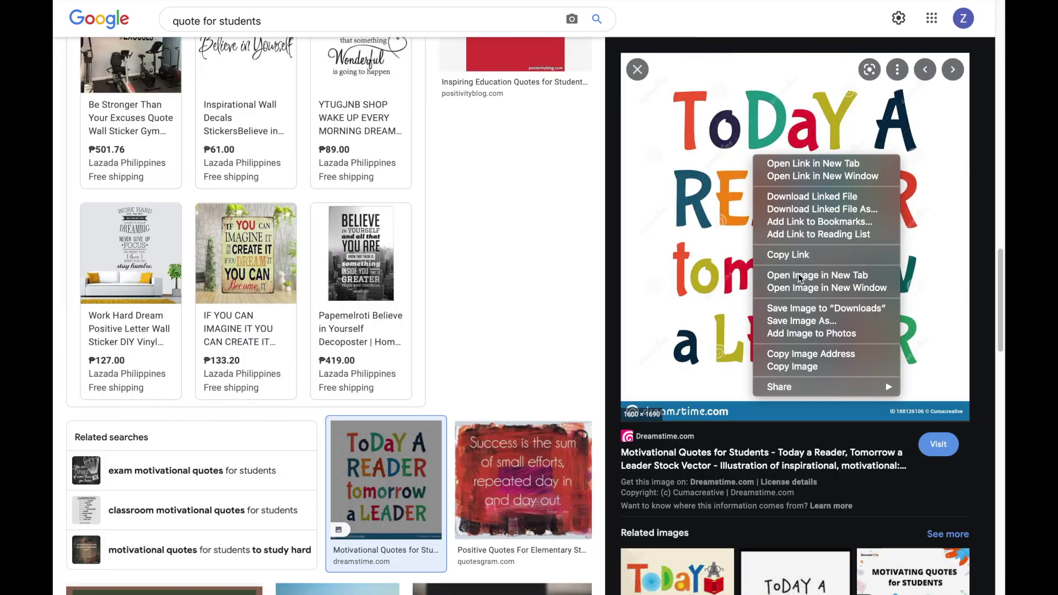
pyautogui.click(771, 367)
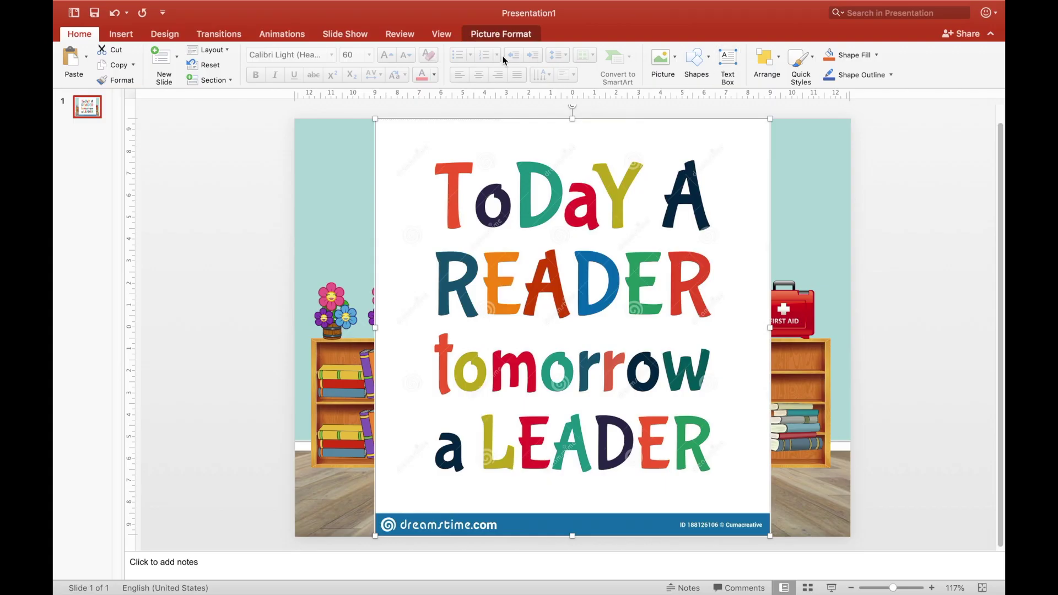
# - Crop the quote poster's top, left and right sides, and bottom watermark bar
pyautogui.click(486, 34)
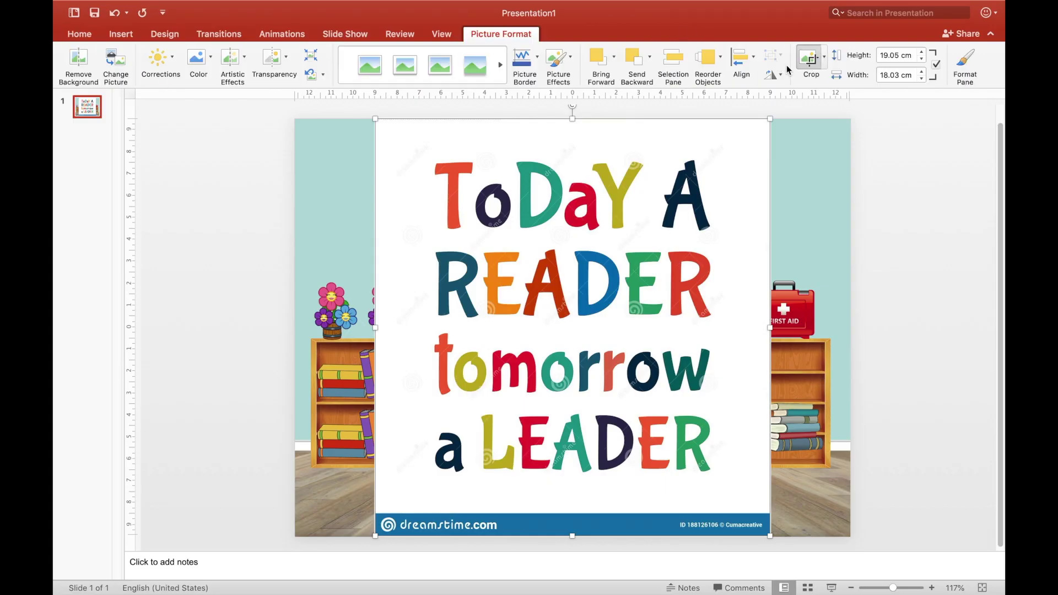
pyautogui.moveTo(578, 131); pyautogui.dragTo(577, 164)
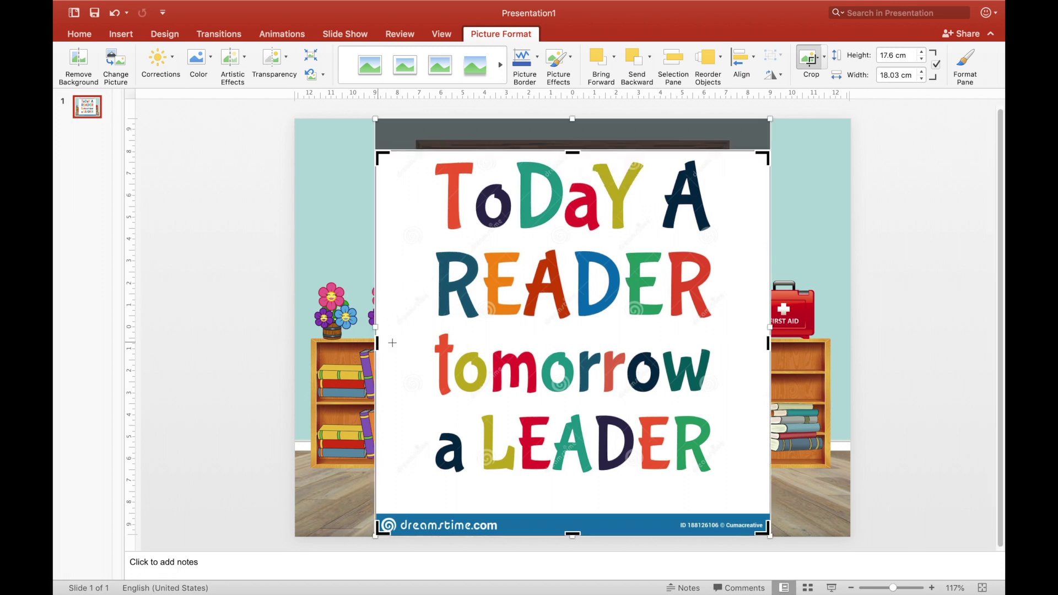
pyautogui.moveTo(377, 343); pyautogui.dragTo(417, 345)
pyautogui.moveTo(770, 344); pyautogui.dragTo(732, 344)
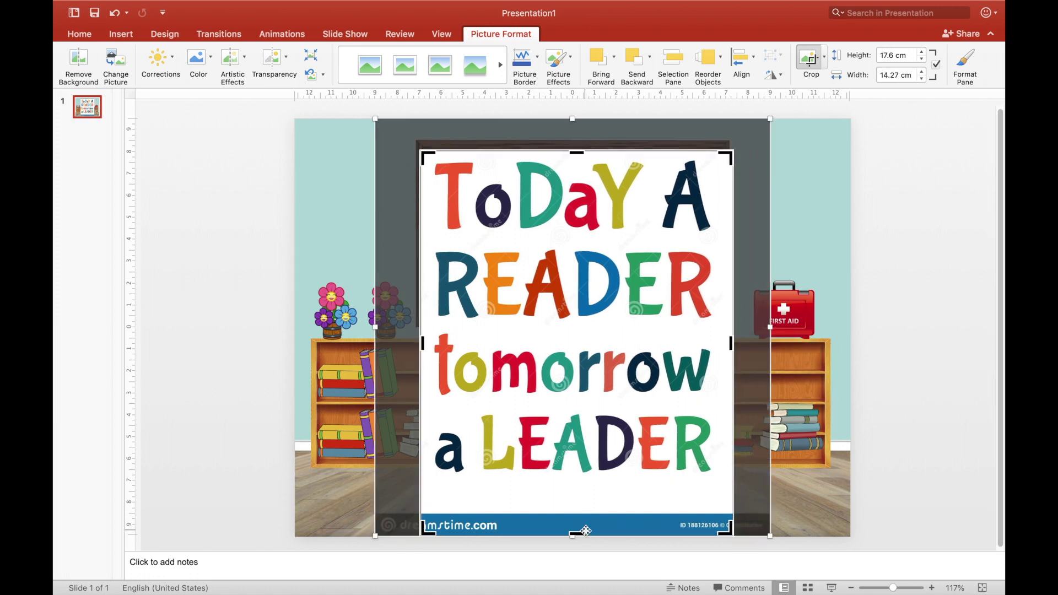
pyautogui.moveTo(577, 533); pyautogui.dragTo(577, 490)
pyautogui.press('Escape')
# - Give the poster a black outline and shrink it to 6.82 × 6.25 cm on the board's left
pyautogui.click(536, 59)
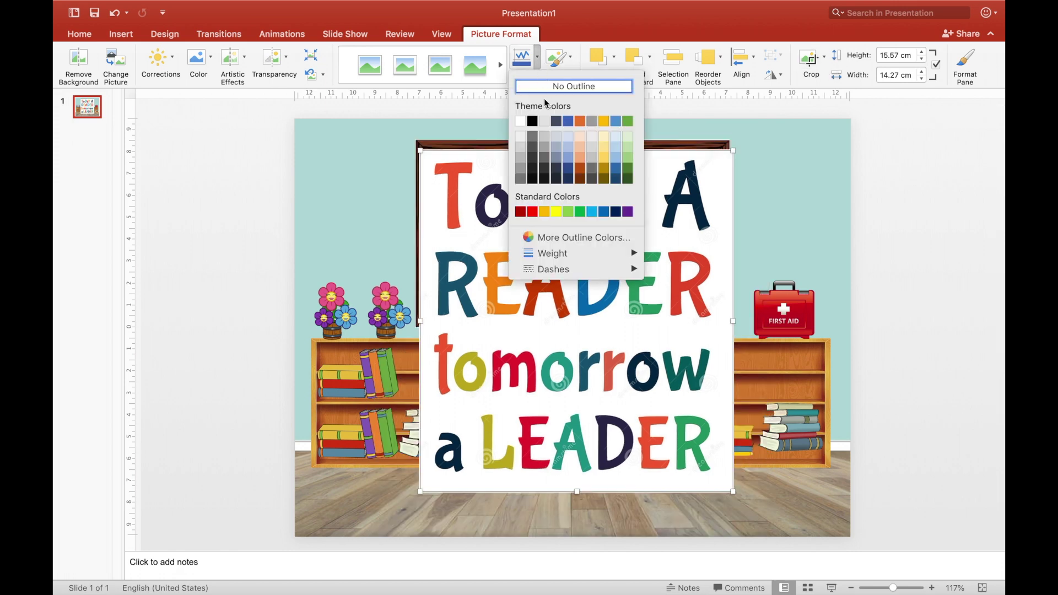
pyautogui.click(532, 121)
pyautogui.moveTo(734, 495); pyautogui.dragTo(571, 309)
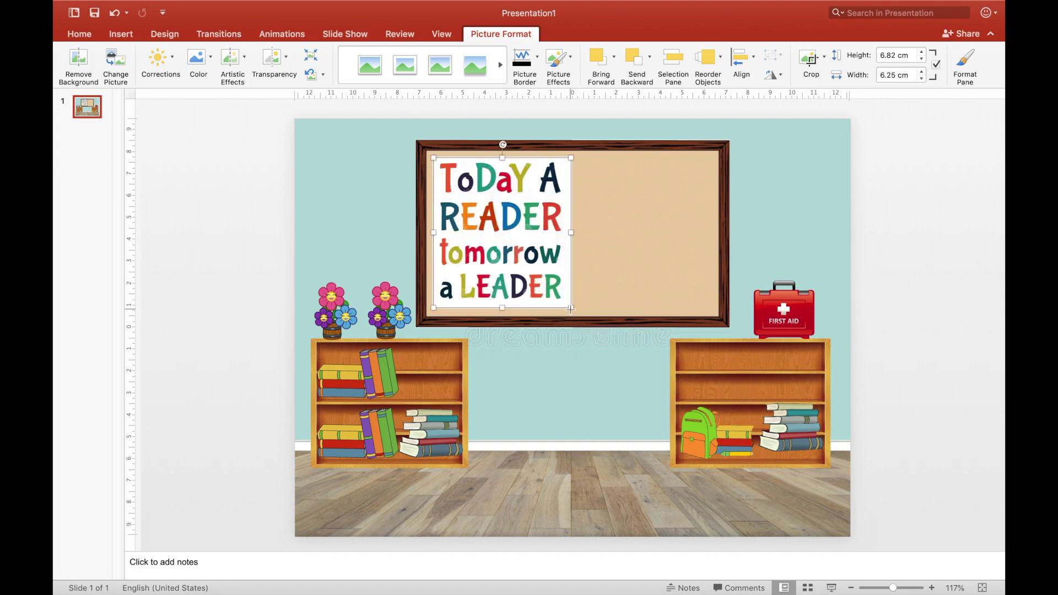
# - Search Google Images for "calendar clipart"
pyautogui.click(910, 285)
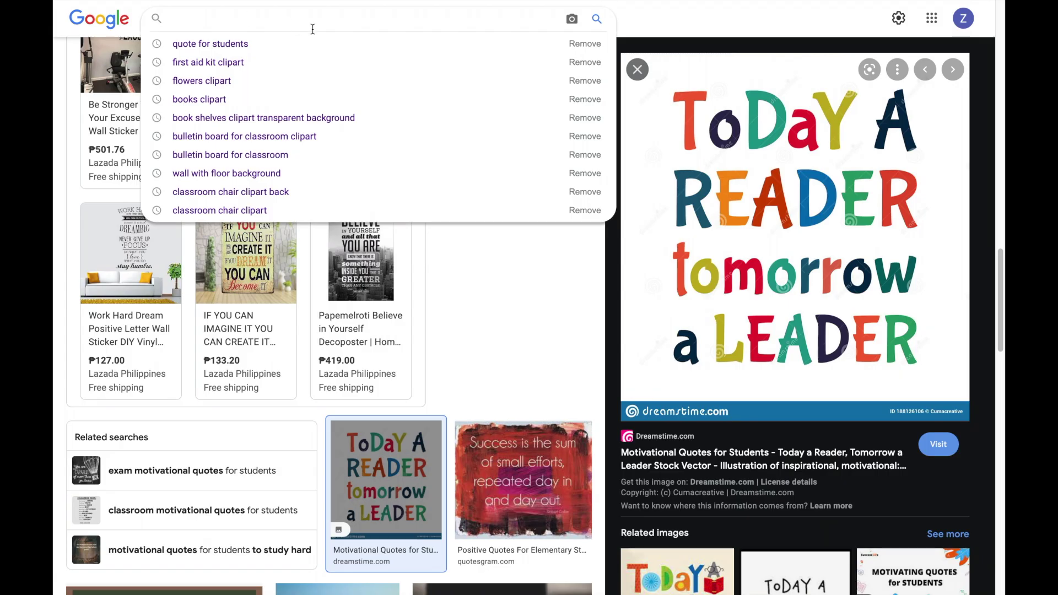
pyautogui.write('calendars')
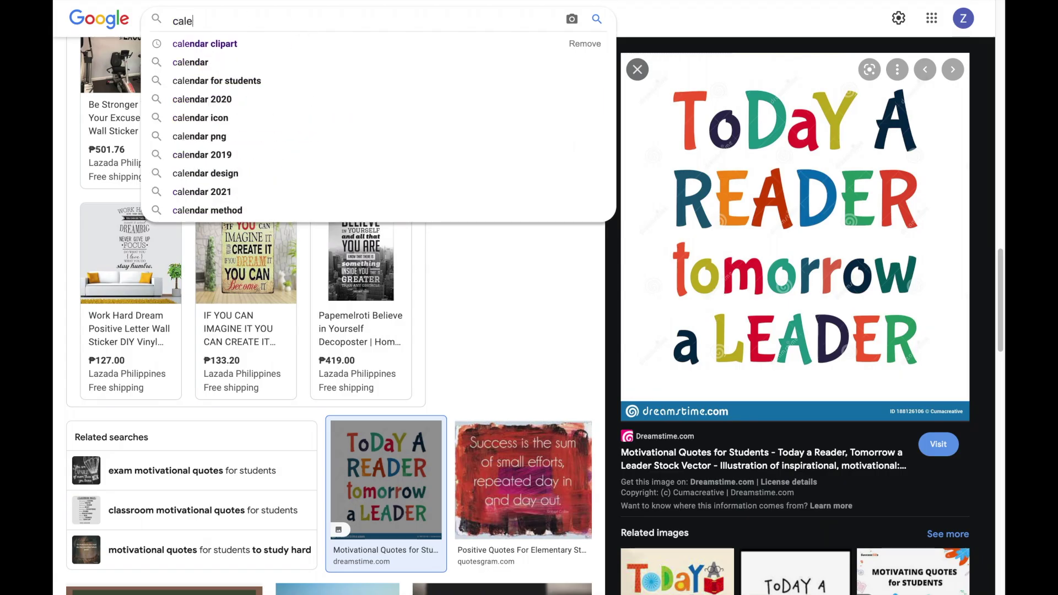
pyautogui.press('BackSpace')
pyautogui.write('clipart')
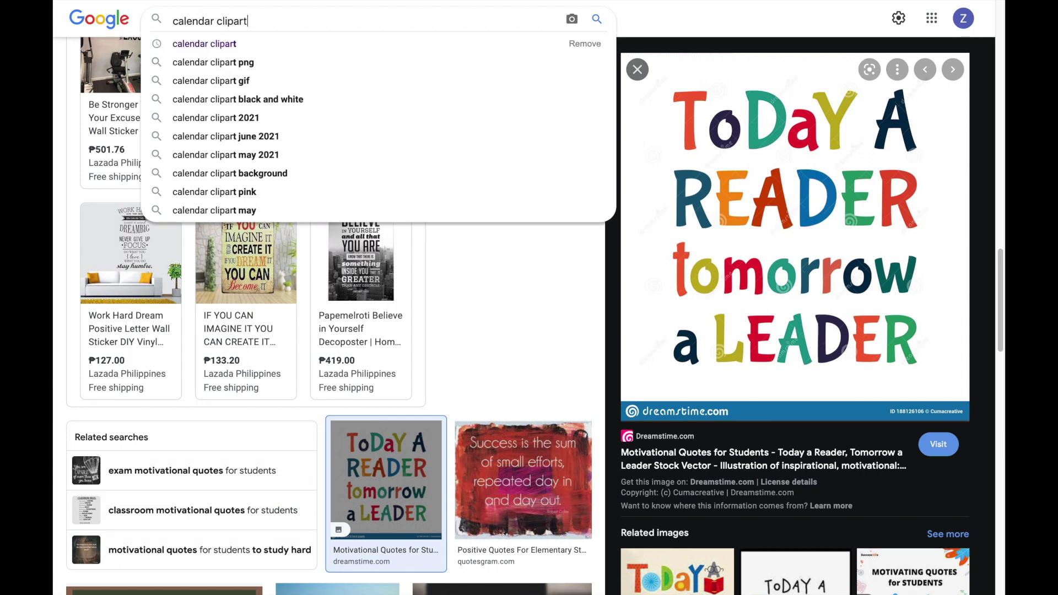
pyautogui.press('Return')
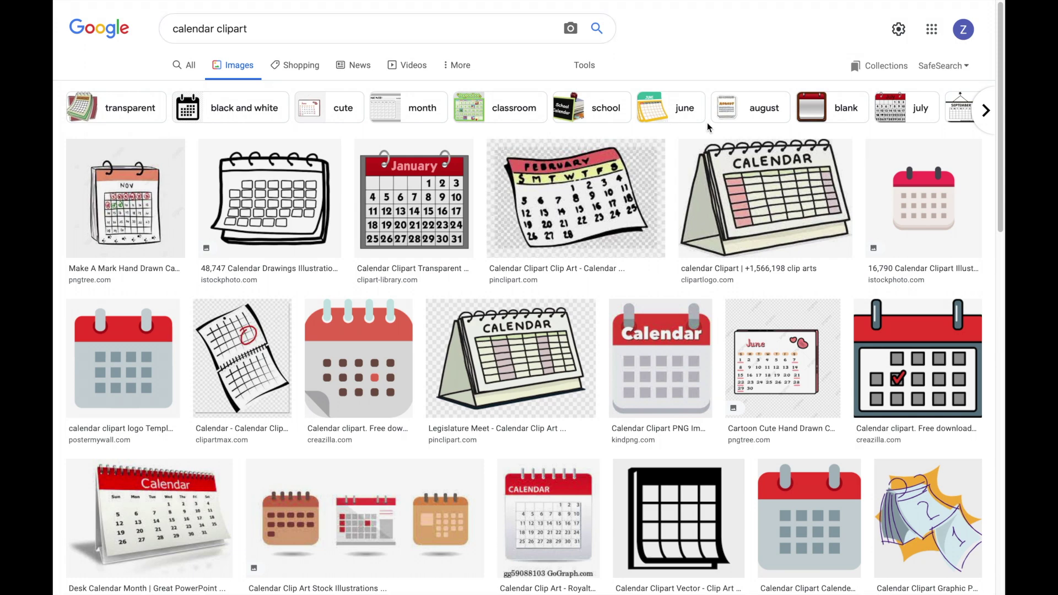
# - Copy the blank red-and-white calendar illustration from the results
pyautogui.click(548, 520)
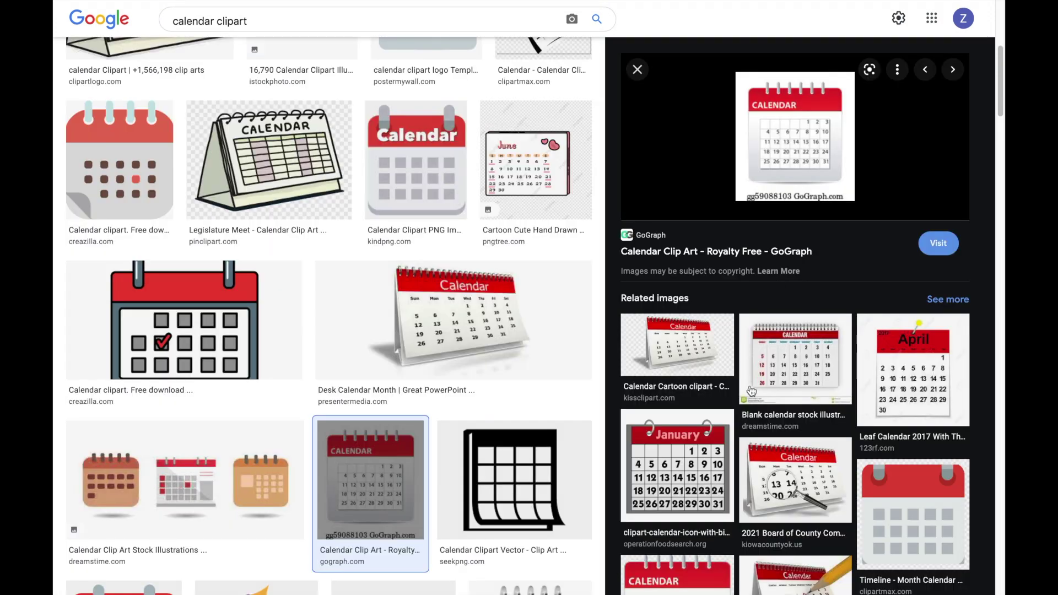
pyautogui.click(802, 361)
pyautogui.rightClick(730, 148)
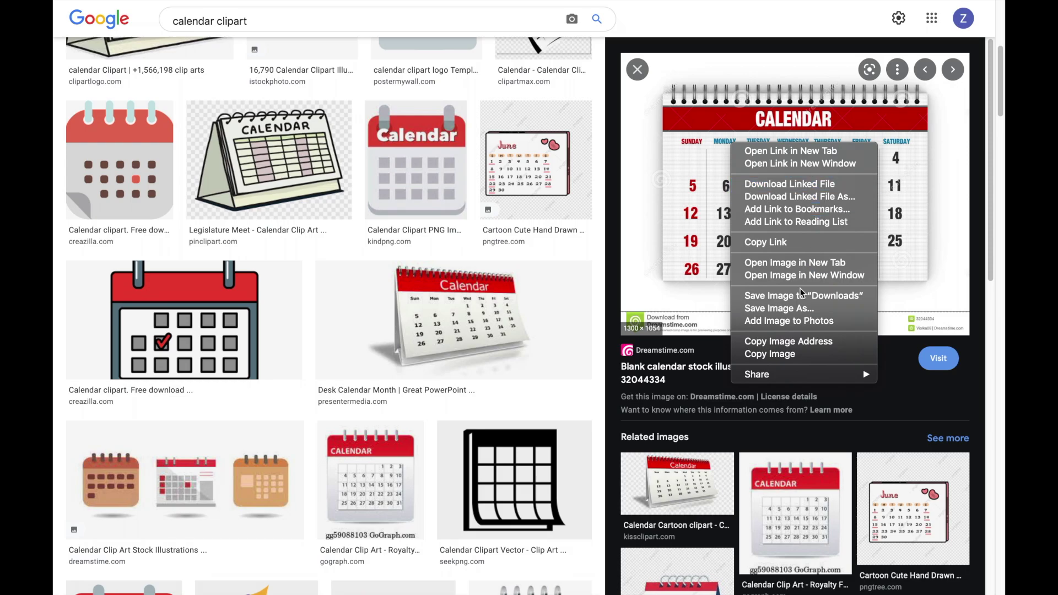
pyautogui.click(773, 355)
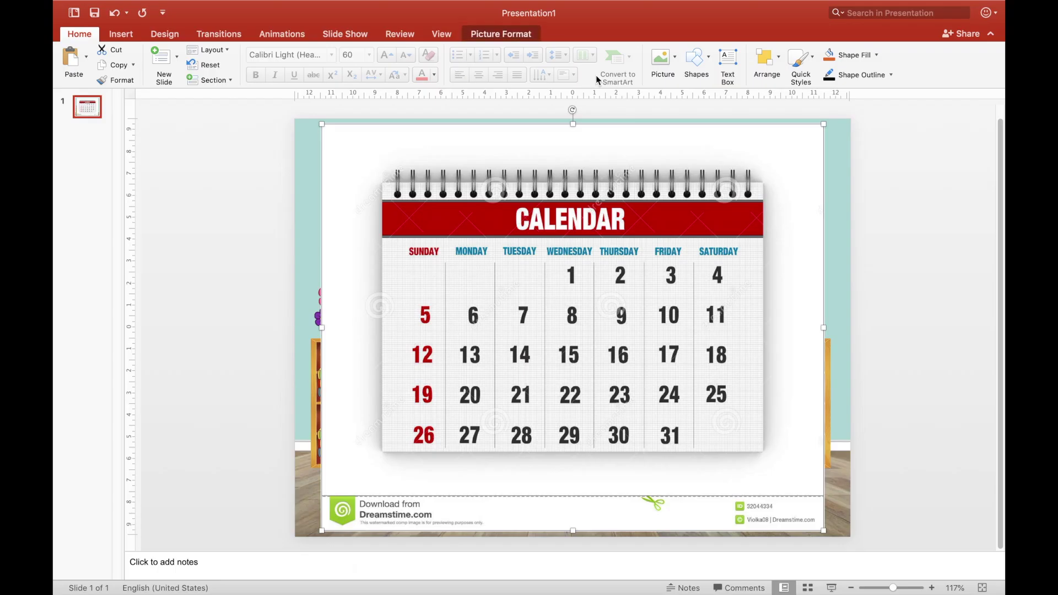
# - Crop the calendar picture's margins and watermark away
pyautogui.click(506, 37)
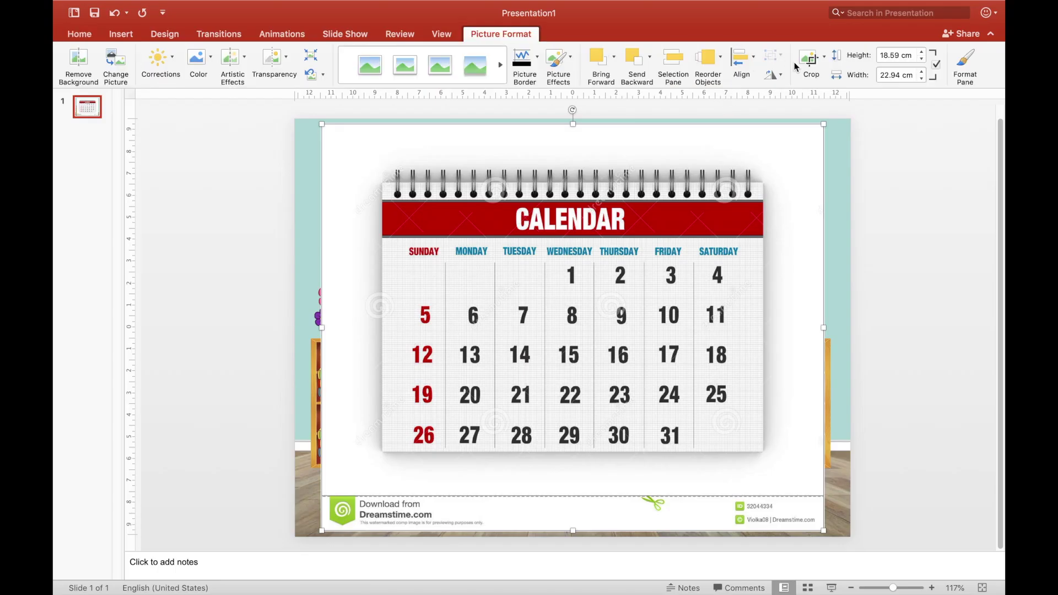
pyautogui.click(811, 63)
pyautogui.moveTo(326, 132); pyautogui.dragTo(377, 159)
pyautogui.moveTo(555, 223); pyautogui.dragTo(555, 223)
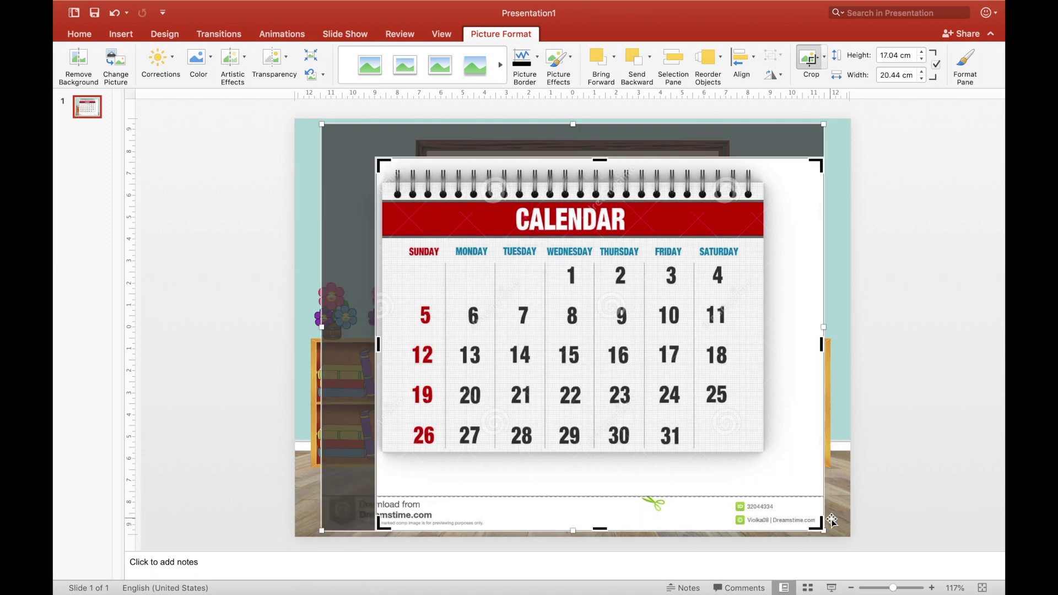
pyautogui.press('Escape')
# - Shrink the calendar to 3.3 × 4.95 cm on the board's right; a brightness correction is undone
pyautogui.moveTo(821, 526); pyautogui.dragTo(496, 383)
pyautogui.moveTo(441, 407); pyautogui.dragTo(648, 195)
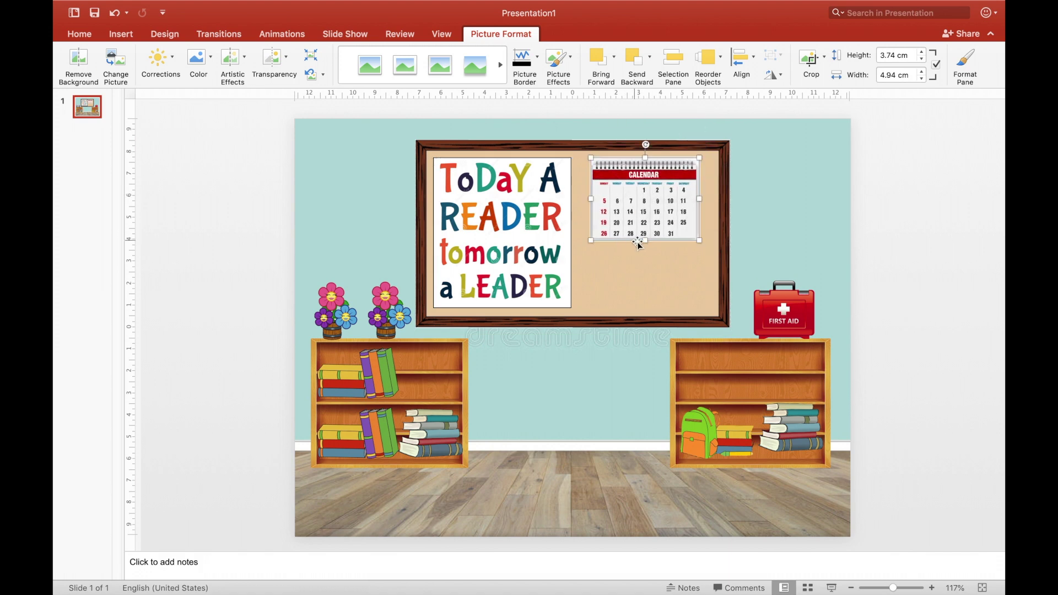
pyautogui.moveTo(644, 238); pyautogui.dragTo(645, 230)
pyautogui.click(156, 61)
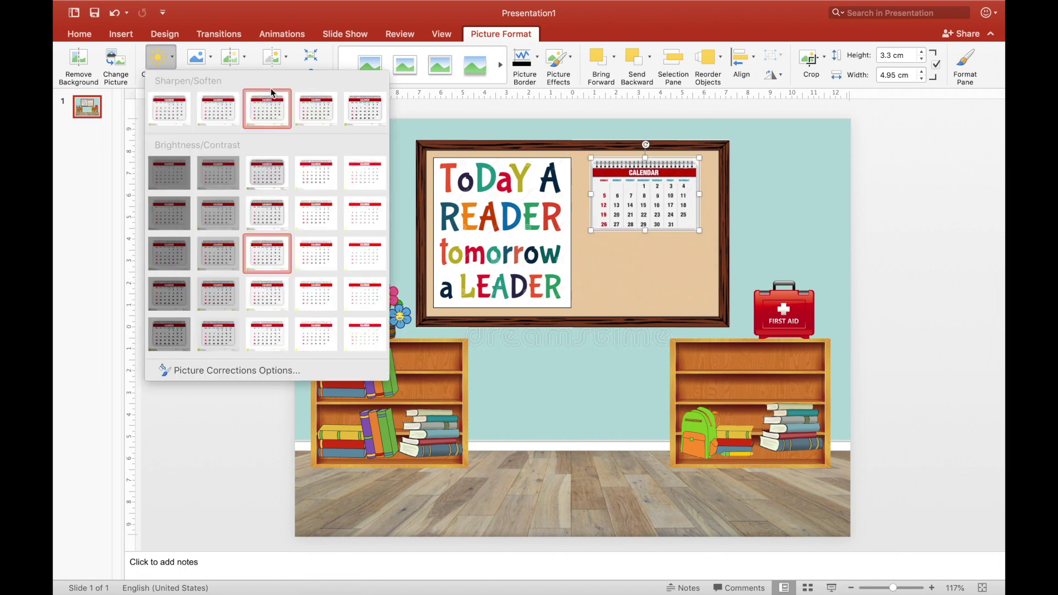
pyautogui.click(307, 251)
pyautogui.press('super+z')
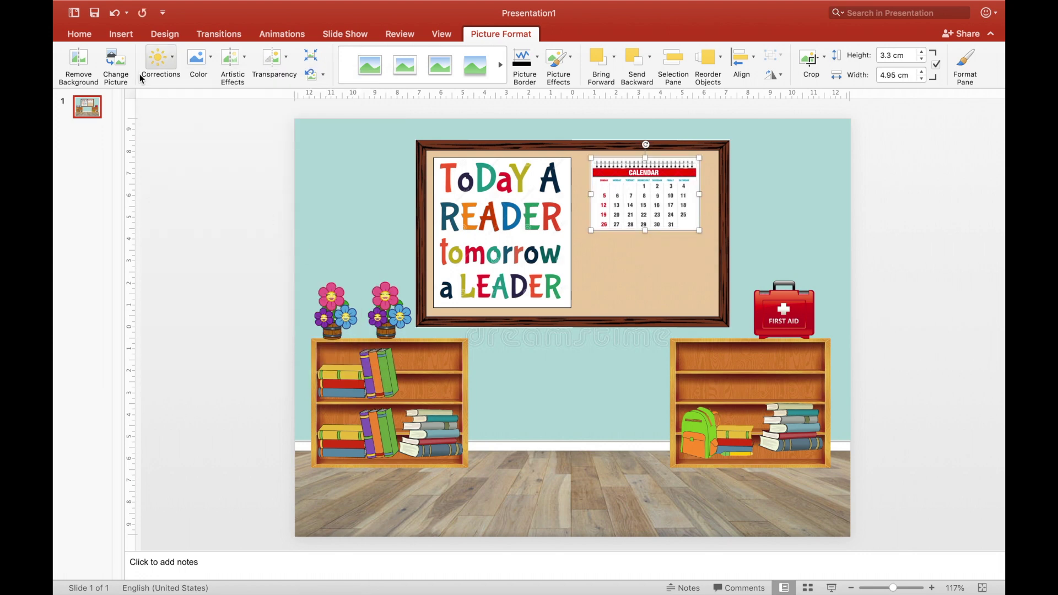
pyautogui.click(948, 217)
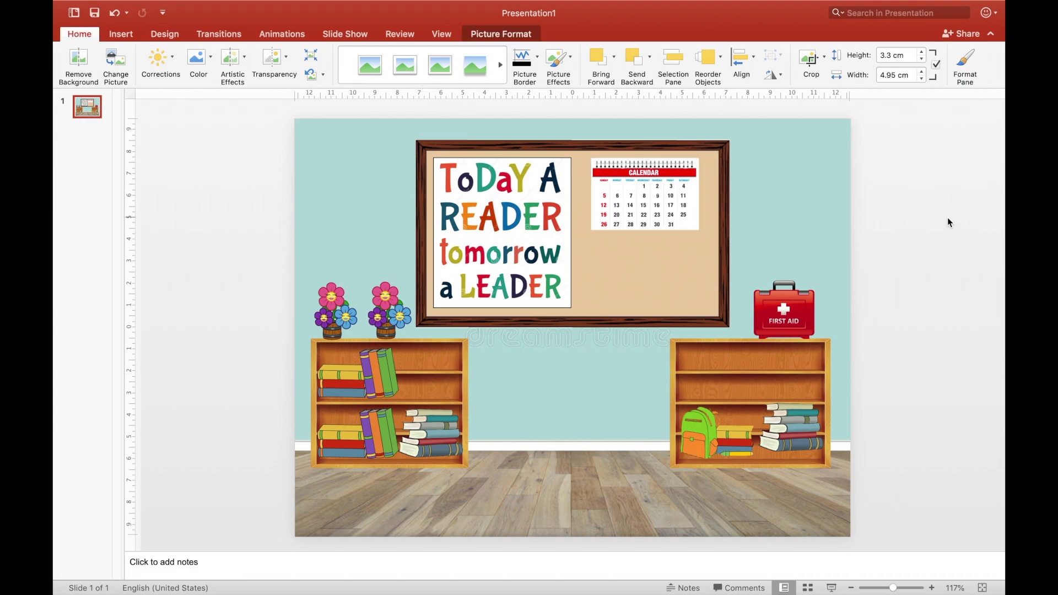
# - Search Google Images for "cleaners clipart"
pyautogui.press('super+Tab')
pyautogui.press('BackSpace')
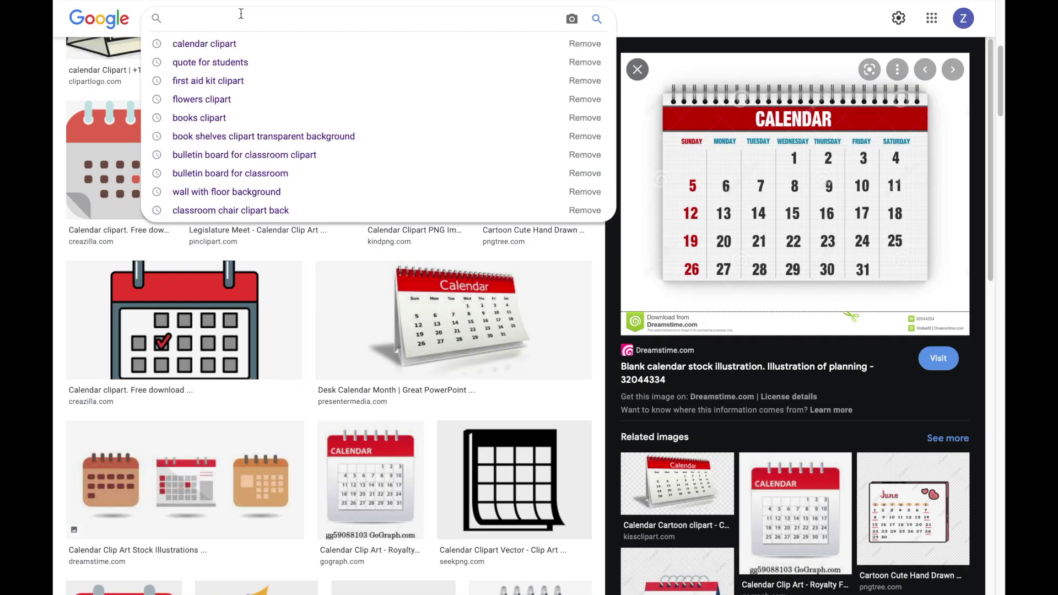
pyautogui.write('clearner')
pyautogui.press('BackSpace')
pyautogui.press('BackSpace')
pyautogui.press('BackSpace')
pyautogui.press('BackSpace')
pyautogui.write('ners cl')
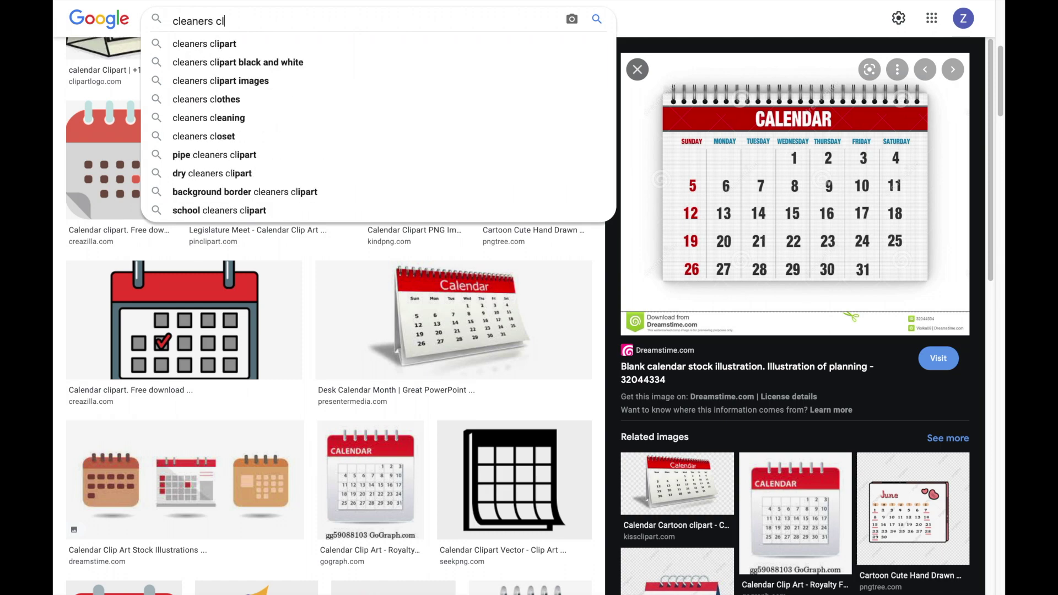
pyautogui.write('ipart')
pyautogui.press('Return')
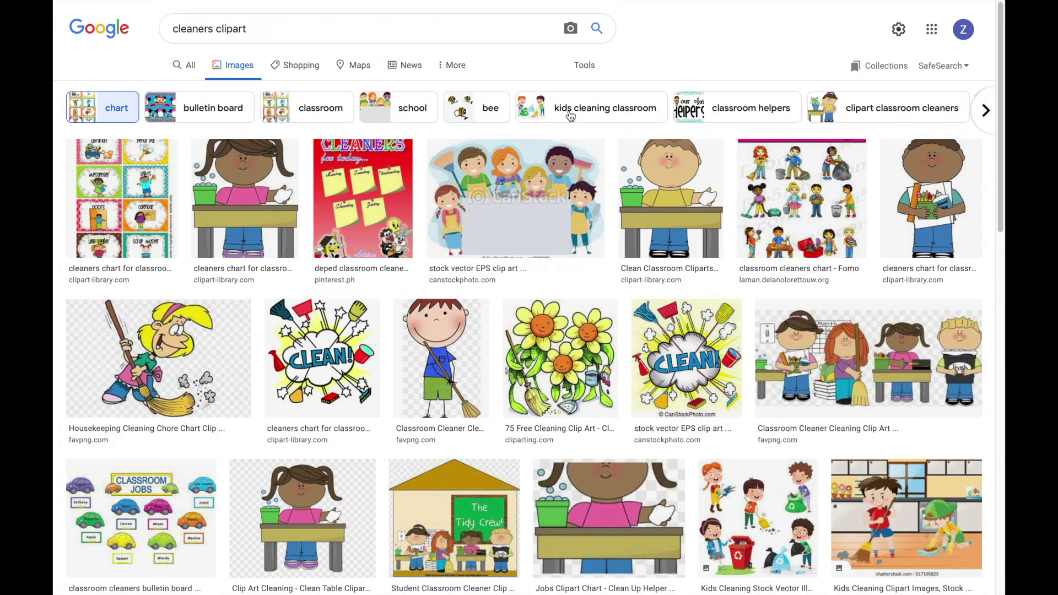
# - Copy the red "CLEANERS for today" classroom chart image
pyautogui.click(338, 153)
pyautogui.rightClick(690, 149)
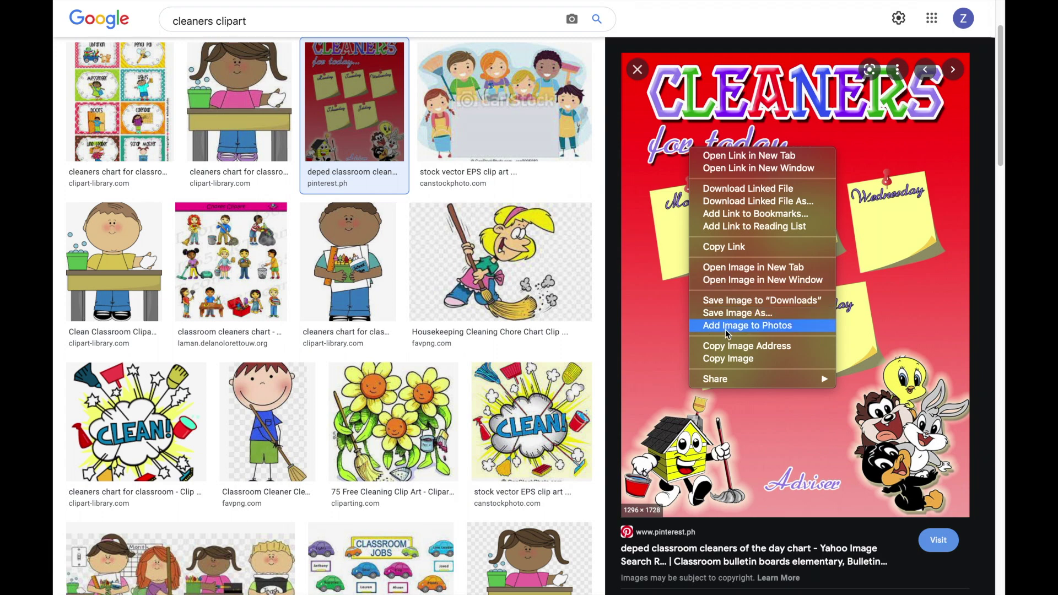
pyautogui.click(725, 358)
pyautogui.hotkey('ctrl', 'Up')
# - Paste the Cleaners for today chart, shrink it, and move it onto the board below the calendar
pyautogui.click(473, 65)
pyautogui.press('super+v')
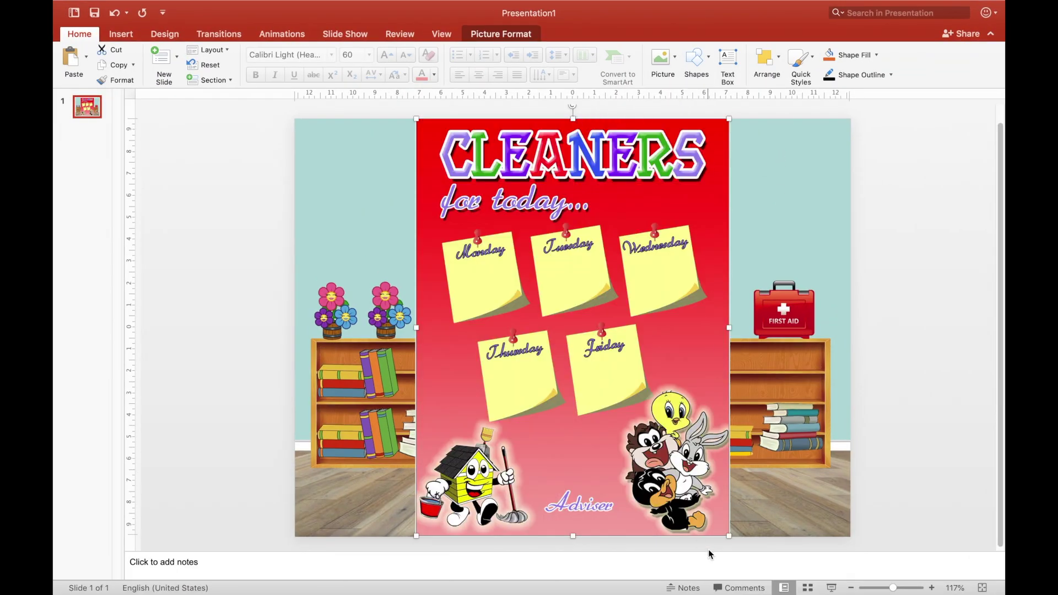
pyautogui.moveTo(728, 535); pyautogui.dragTo(489, 220)
pyautogui.moveTo(469, 175); pyautogui.dragTo(647, 257)
# - Shorten the chart from the top and widen it to match the calendar's width
pyautogui.moveTo(630, 209); pyautogui.dragTo(630, 235)
pyautogui.moveTo(670, 272); pyautogui.dragTo(698, 273)
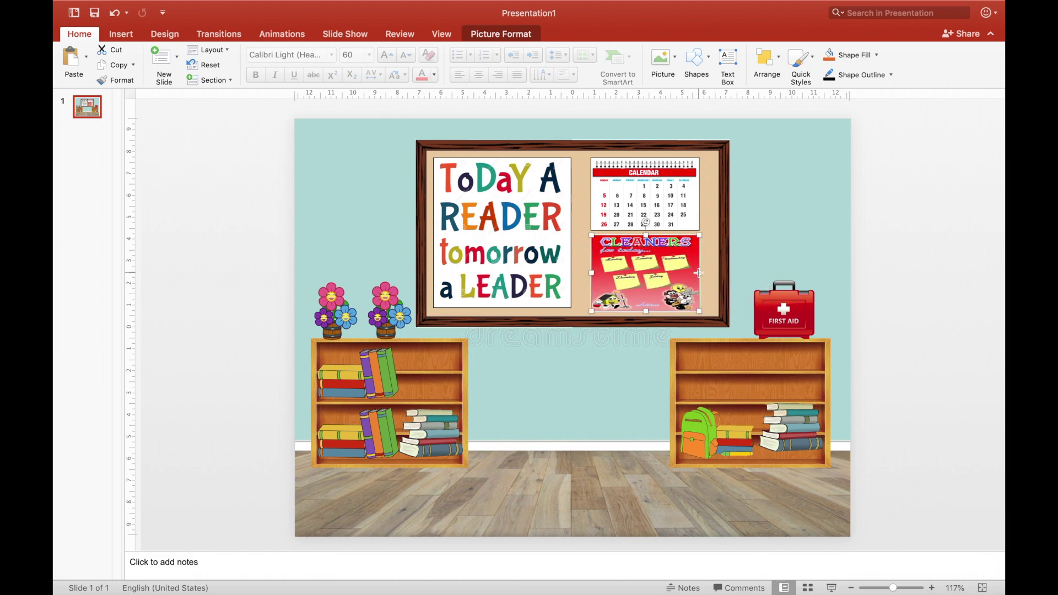
pyautogui.click(500, 35)
pyautogui.click(742, 213)
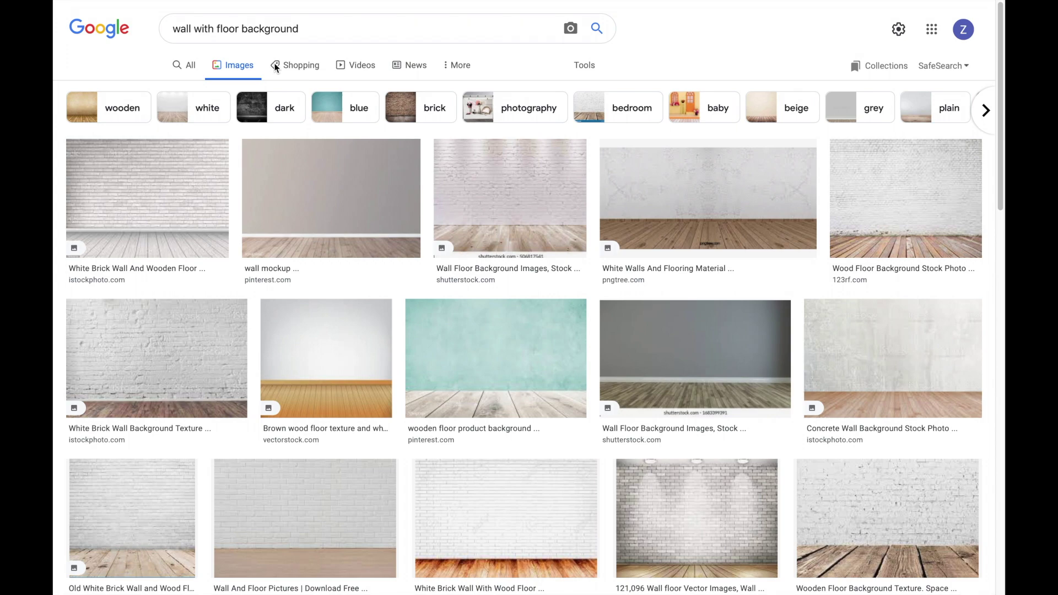
# - Scroll through the Google Images results for 'wall with floor background'
pyautogui.scroll(-10, 512, 297)
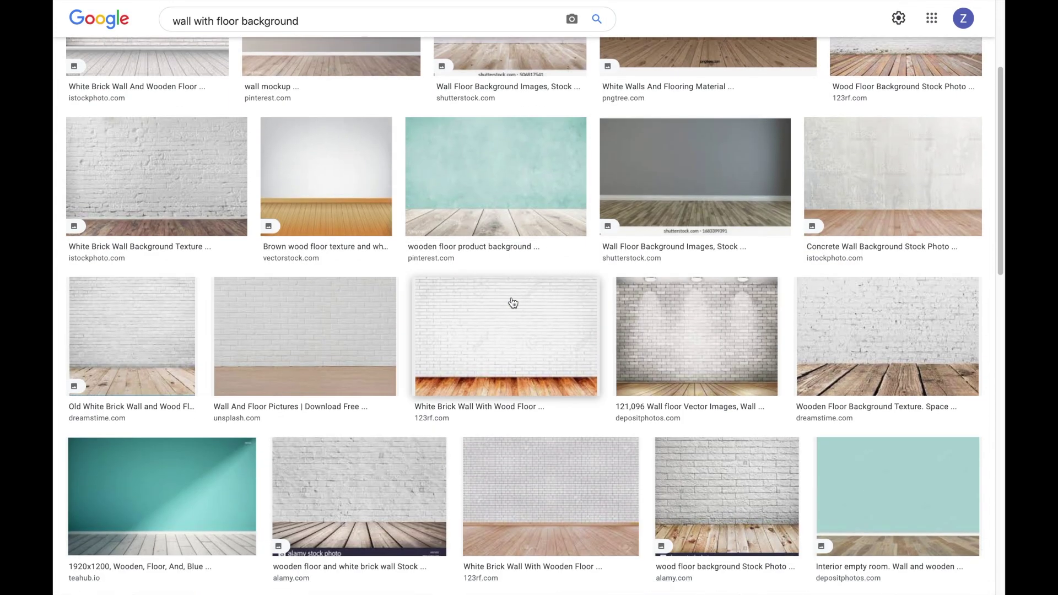
pyautogui.scroll(-2, 512, 302)
pyautogui.scroll(3, 513, 301)
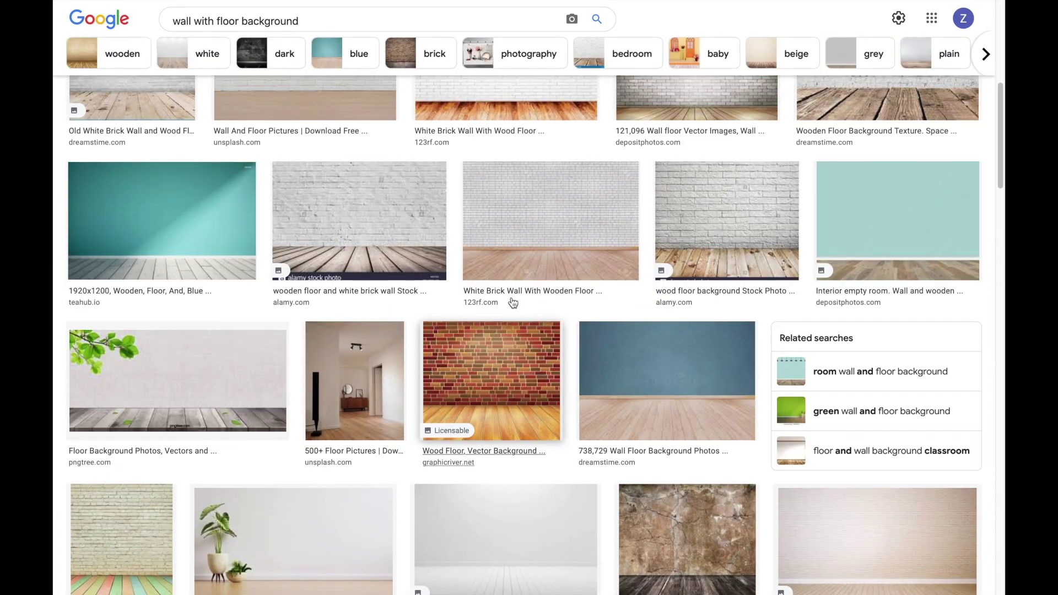